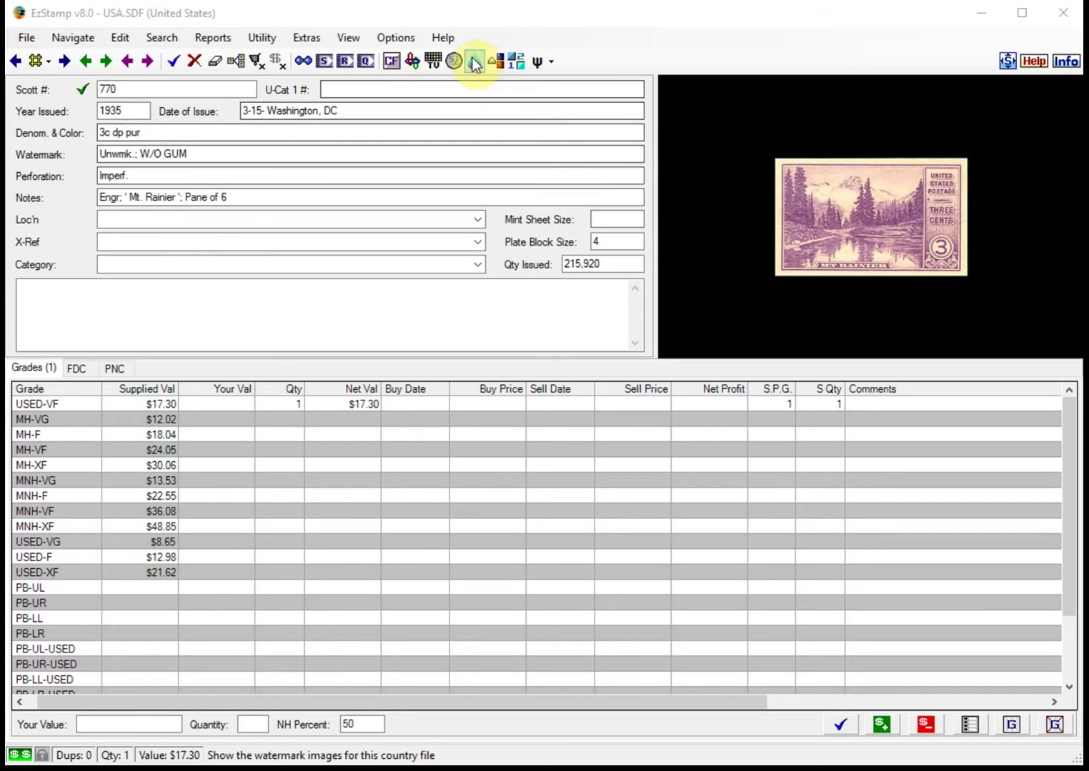
- Open the Help menu while the Scott #770 3c Mt. Rainier record is displayed
{"action": "left_click", "coordinate": [444, 38]}
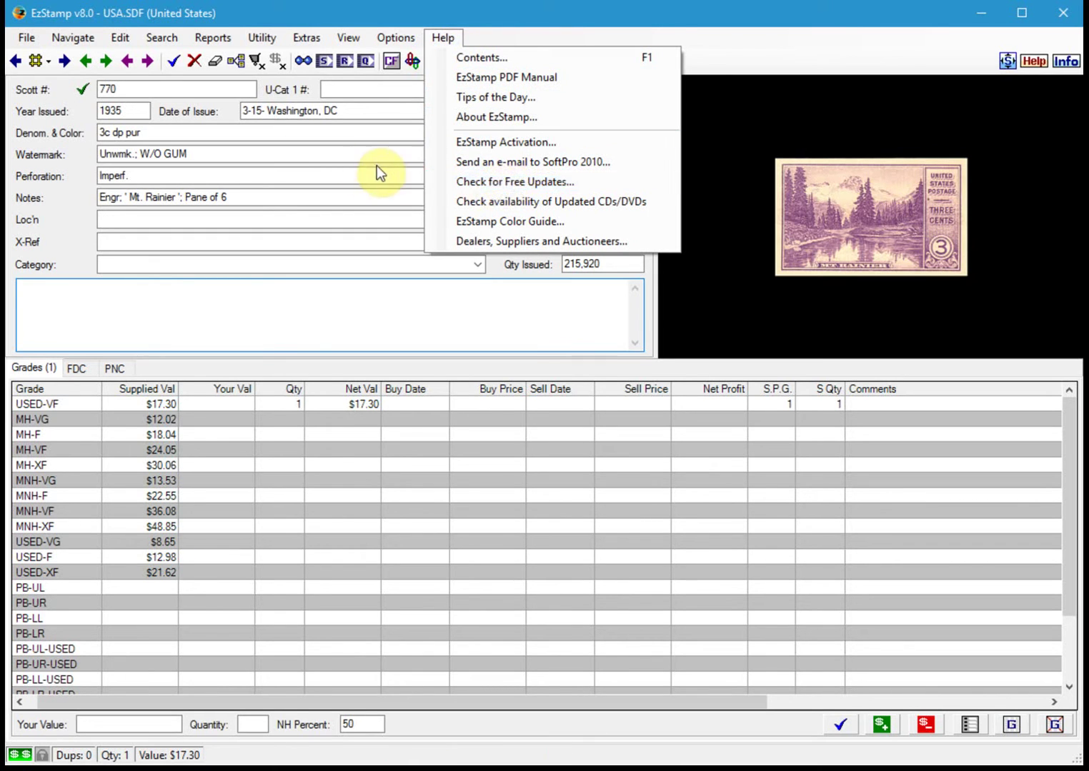
- Dismiss the Help menu without choosing anything and click into the record's notes box
{"action": "left_click", "coordinate": [353, 162]}
{"action": "left_click", "coordinate": [18, 288]}
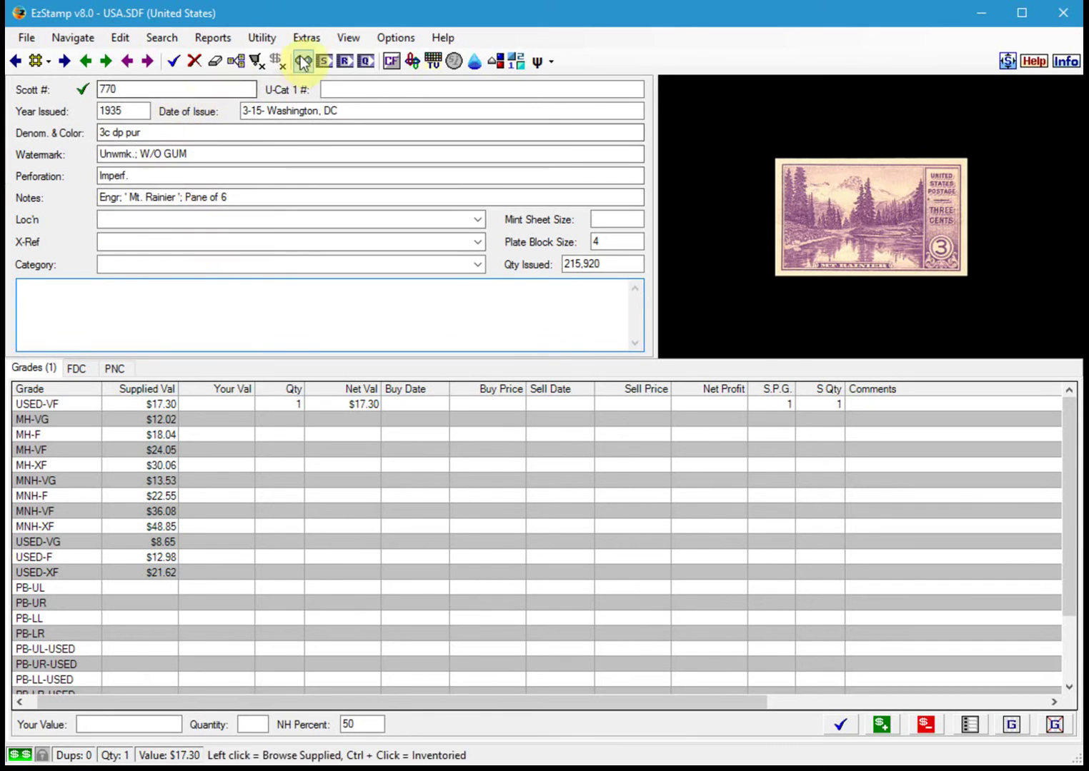
- Look through the View menu, then bring up the Search menu for Scott 770
{"action": "left_click", "coordinate": [340, 38]}
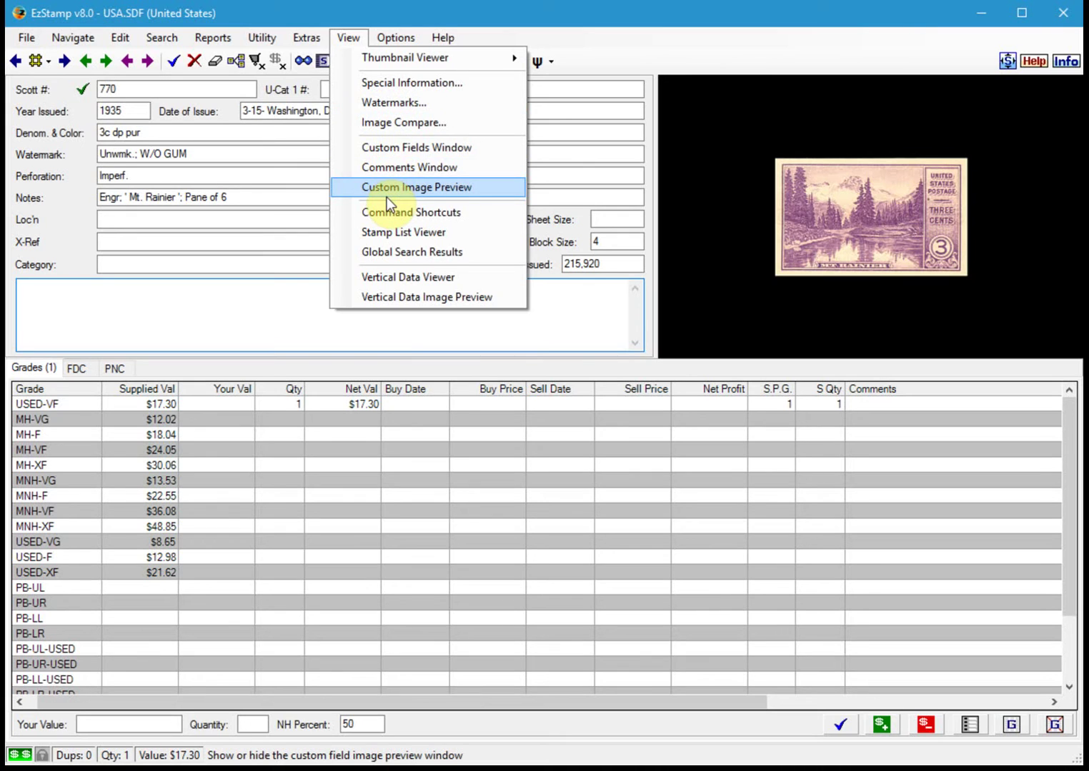
{"action": "left_click", "coordinate": [176, 39]}
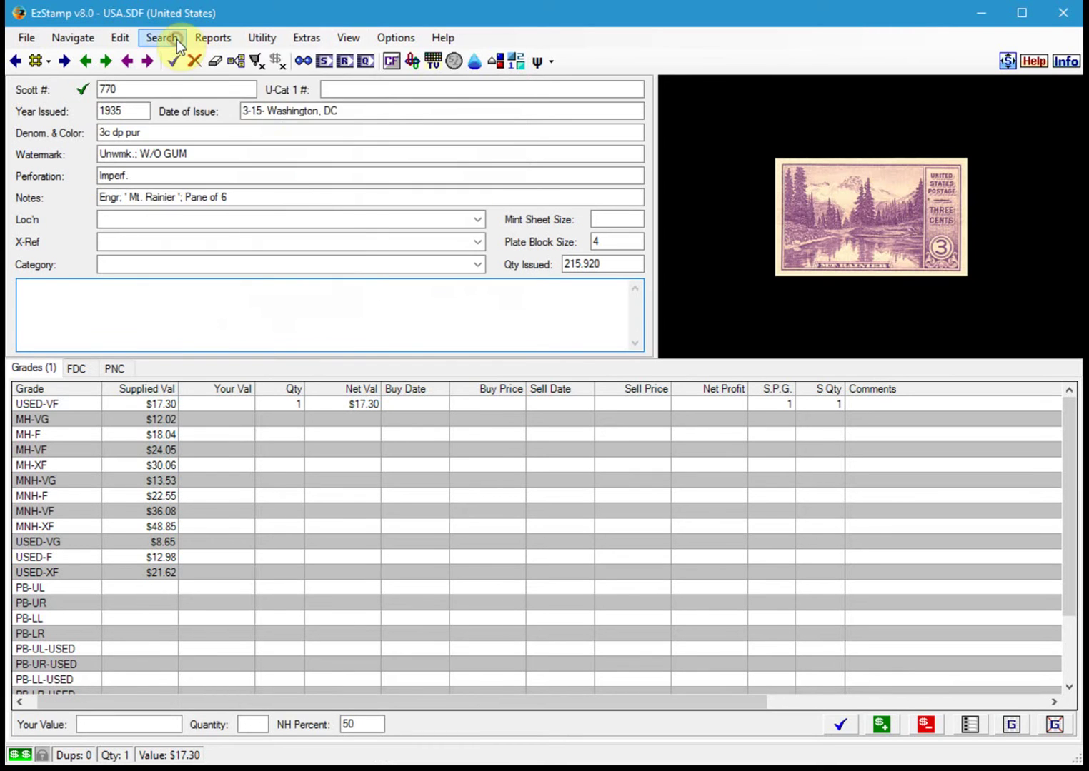
{"action": "left_click", "coordinate": [176, 40]}
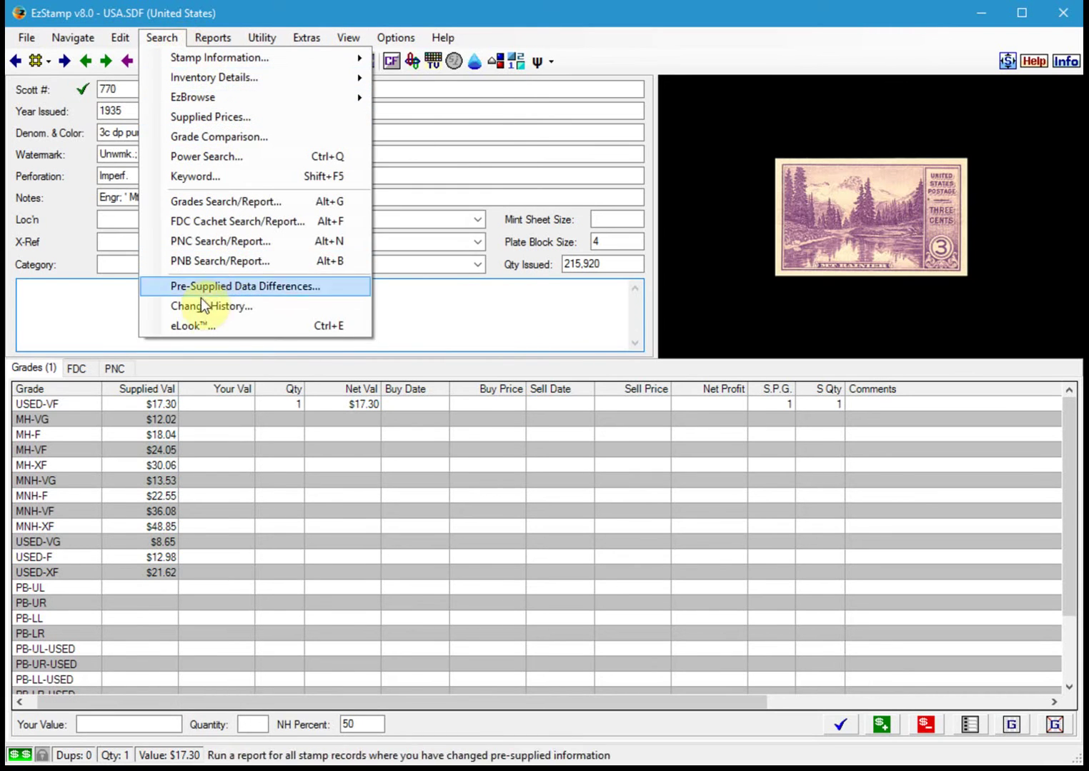
- Launch eLook for United States Scott 770, move its dialog down-left, and keep 25 results per page
{"action": "left_click", "coordinate": [193, 326]}
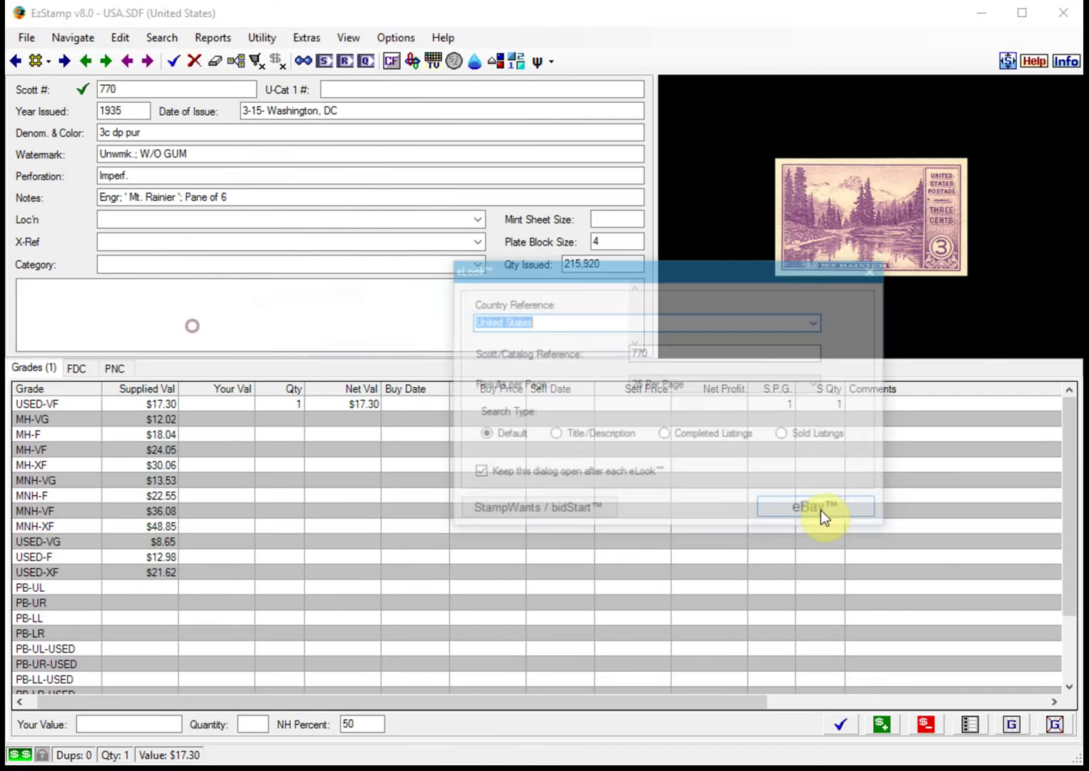
{"action": "left_click_drag", "start_coordinate": [705, 274], "coordinate": [535, 337]}
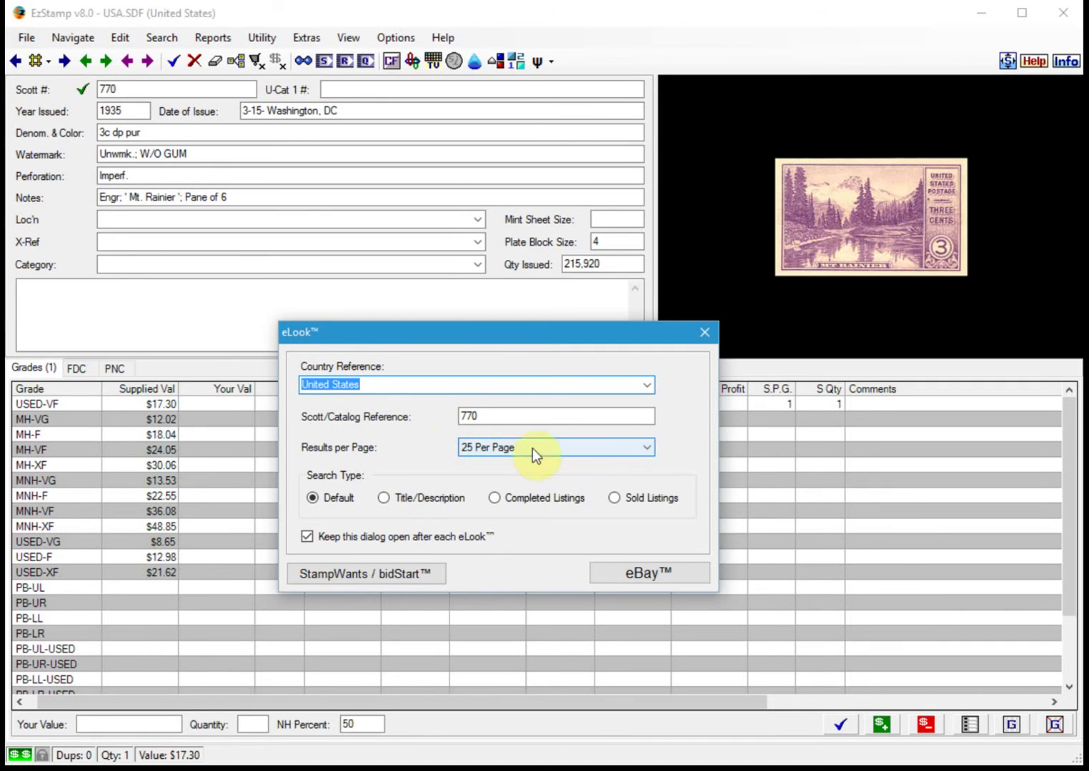
{"action": "left_click", "coordinate": [648, 447]}
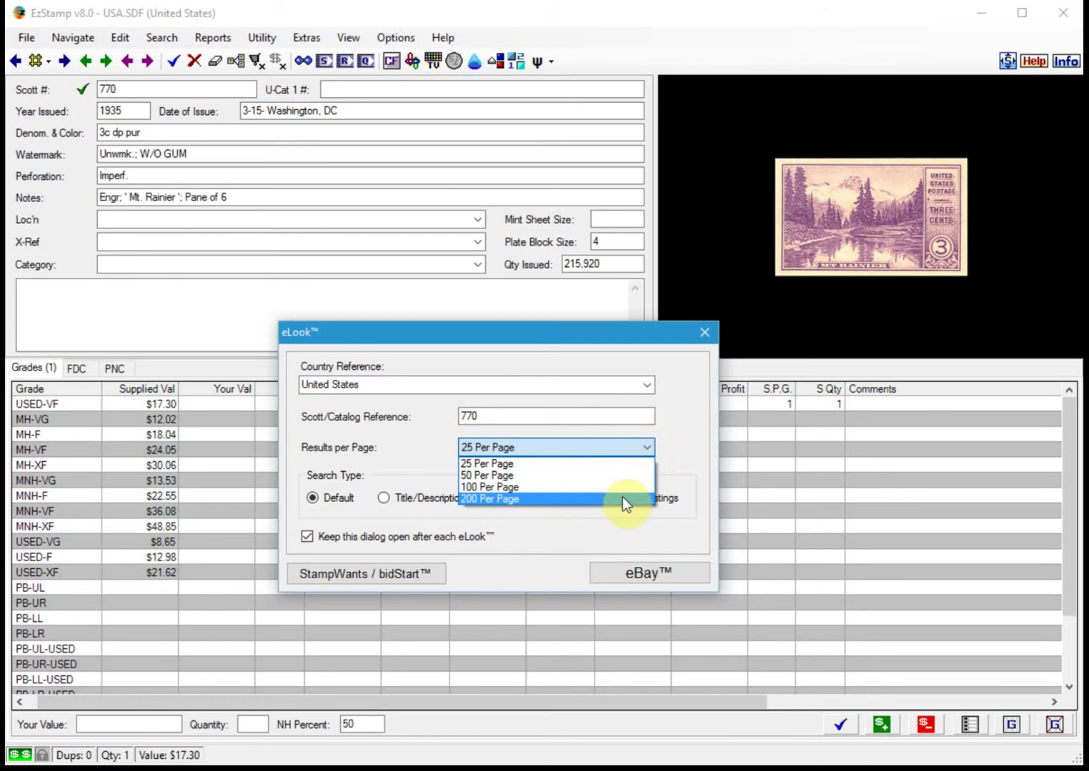
{"action": "left_click", "coordinate": [556, 448]}
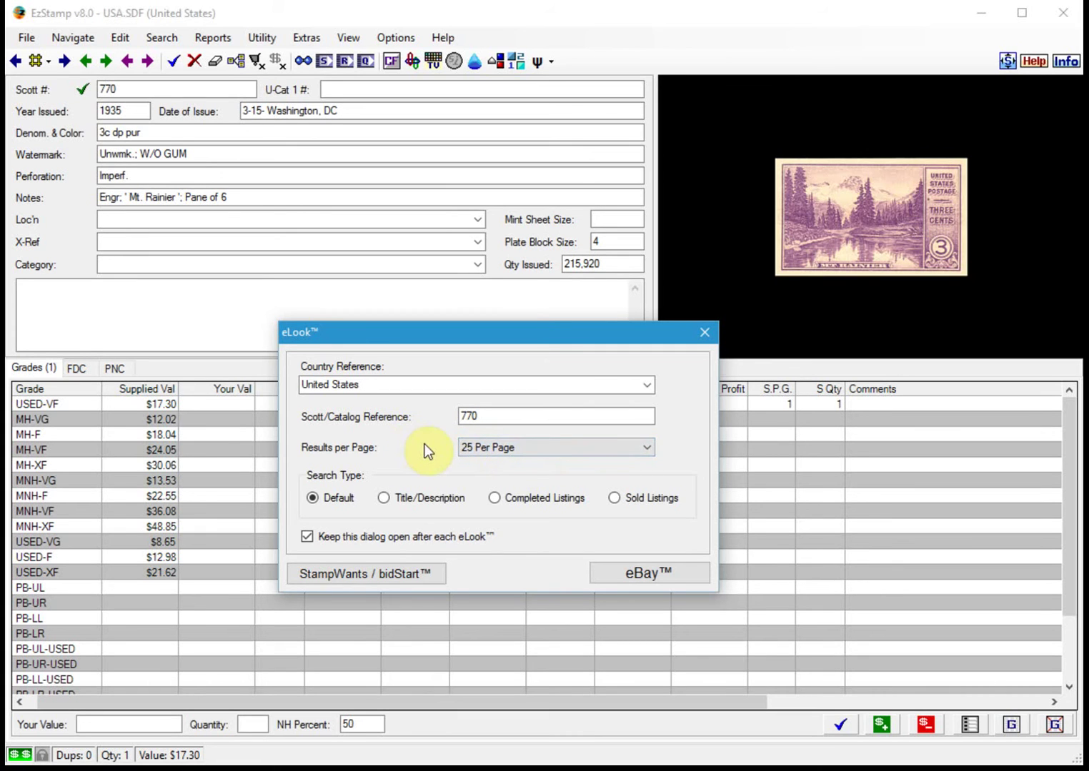
- Run the 770 -sg eBay search, scroll through its 160 listings, and close the results tab
{"action": "left_click", "coordinate": [647, 573]}
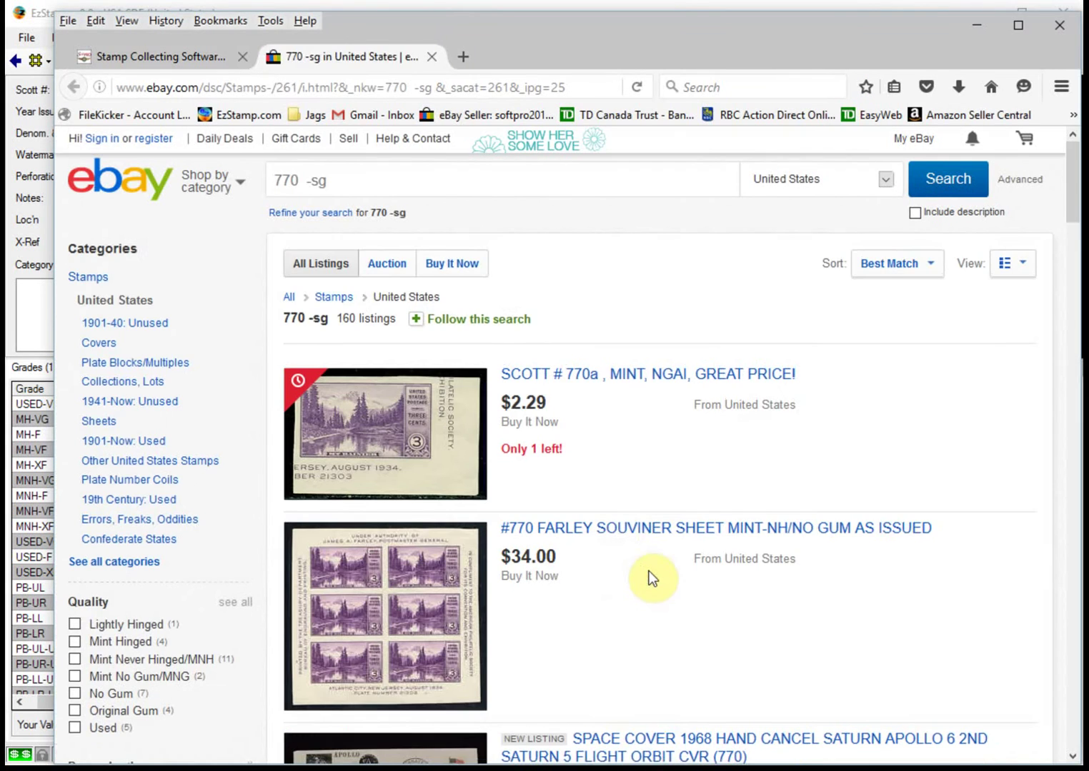
{"action": "scroll", "coordinate": [588, 427], "scroll_direction": "down", "scroll_amount": 6}
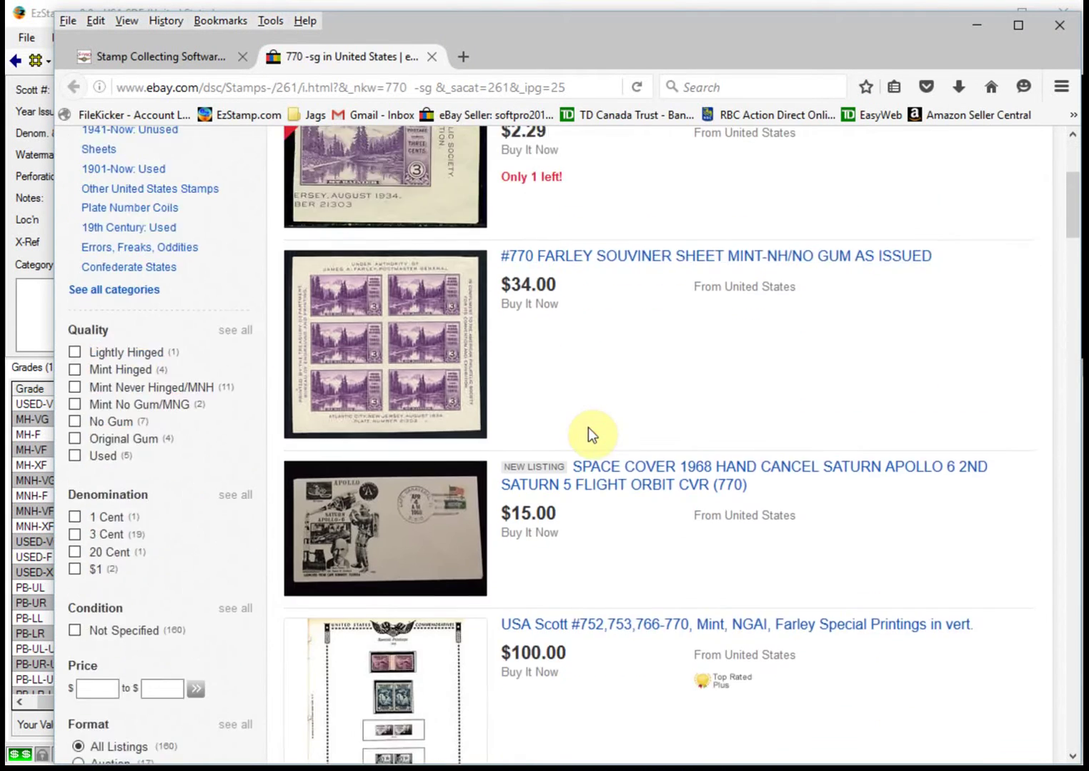
{"action": "scroll", "coordinate": [595, 438], "scroll_direction": "down", "scroll_amount": 15}
{"action": "scroll", "coordinate": [601, 451], "scroll_direction": "up", "scroll_amount": 20}
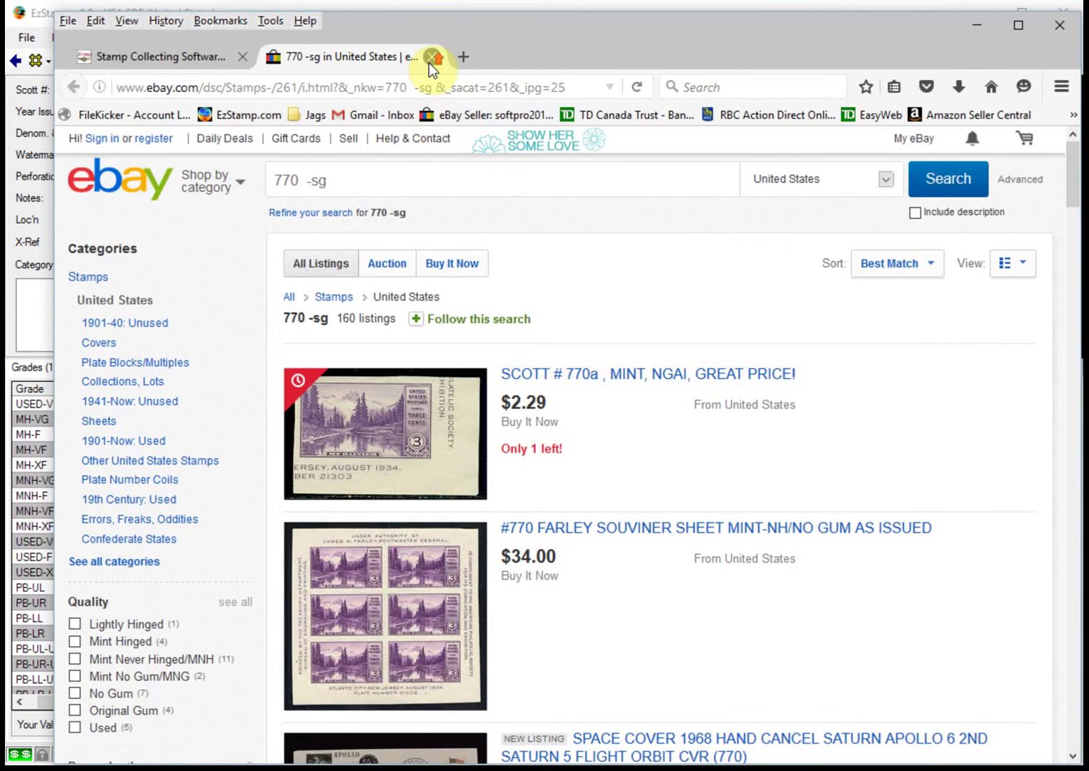
{"action": "left_click", "coordinate": [429, 61]}
- Back in EzStamp, switch the eLook search type to Title/Description and rerun the eBay search
{"action": "left_click", "coordinate": [32, 298]}
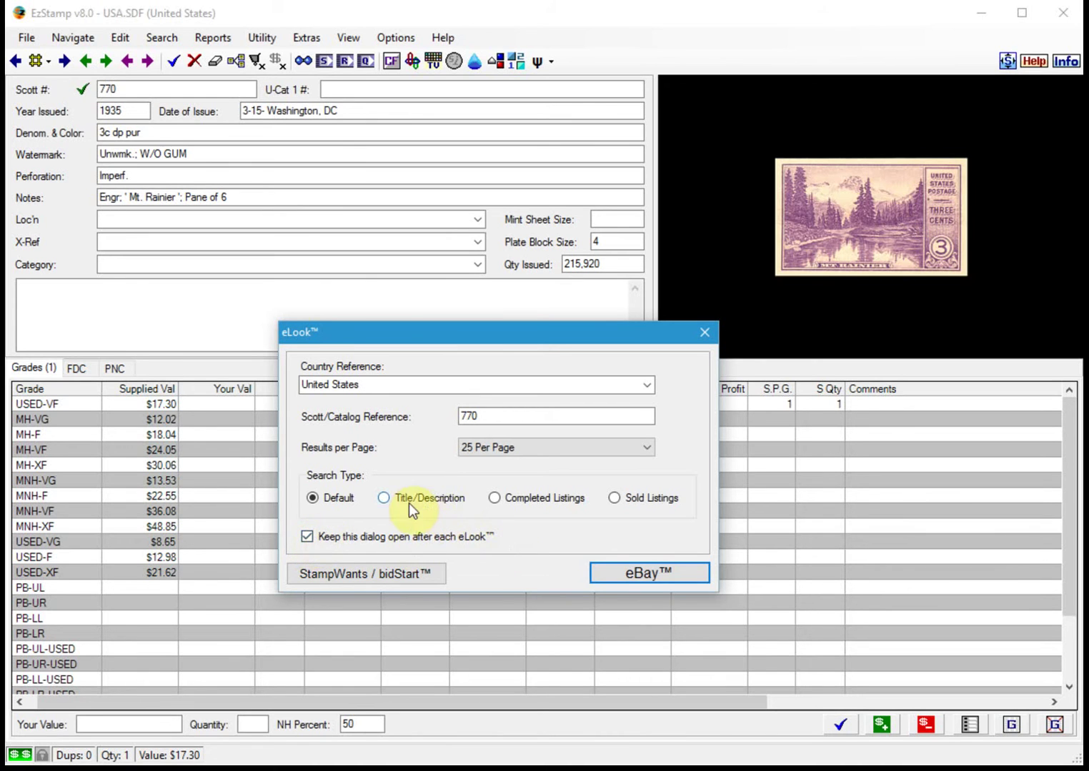
{"action": "left_click", "coordinate": [384, 498]}
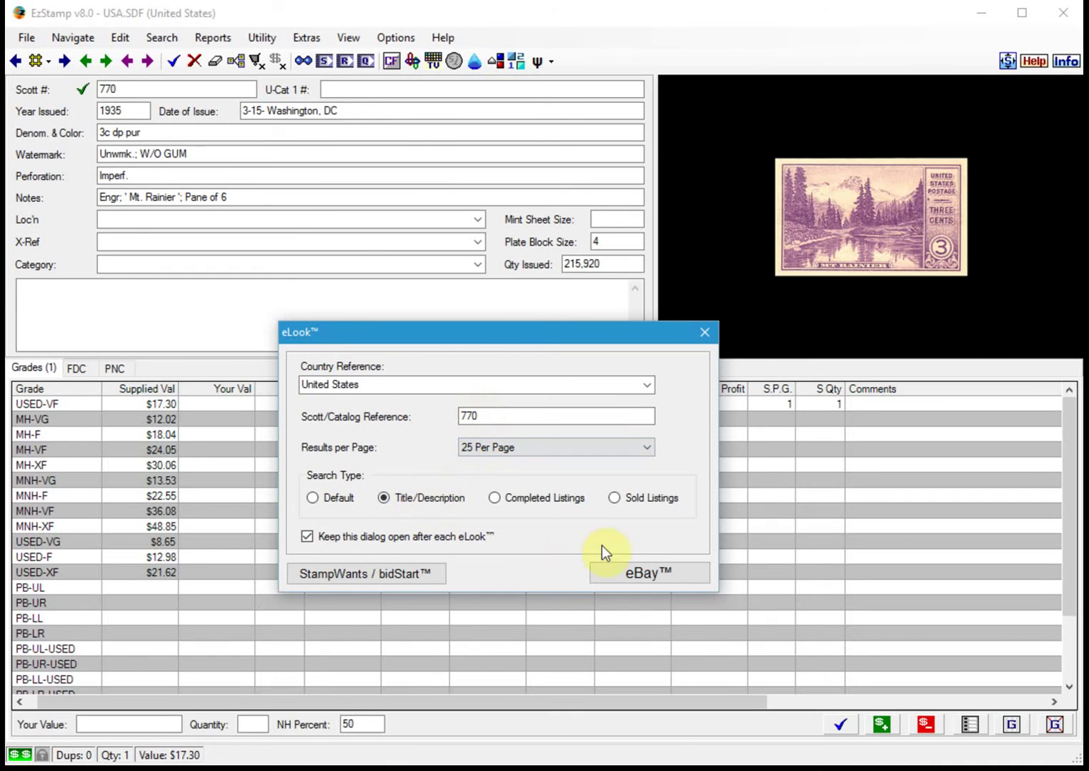
{"action": "left_click", "coordinate": [642, 572]}
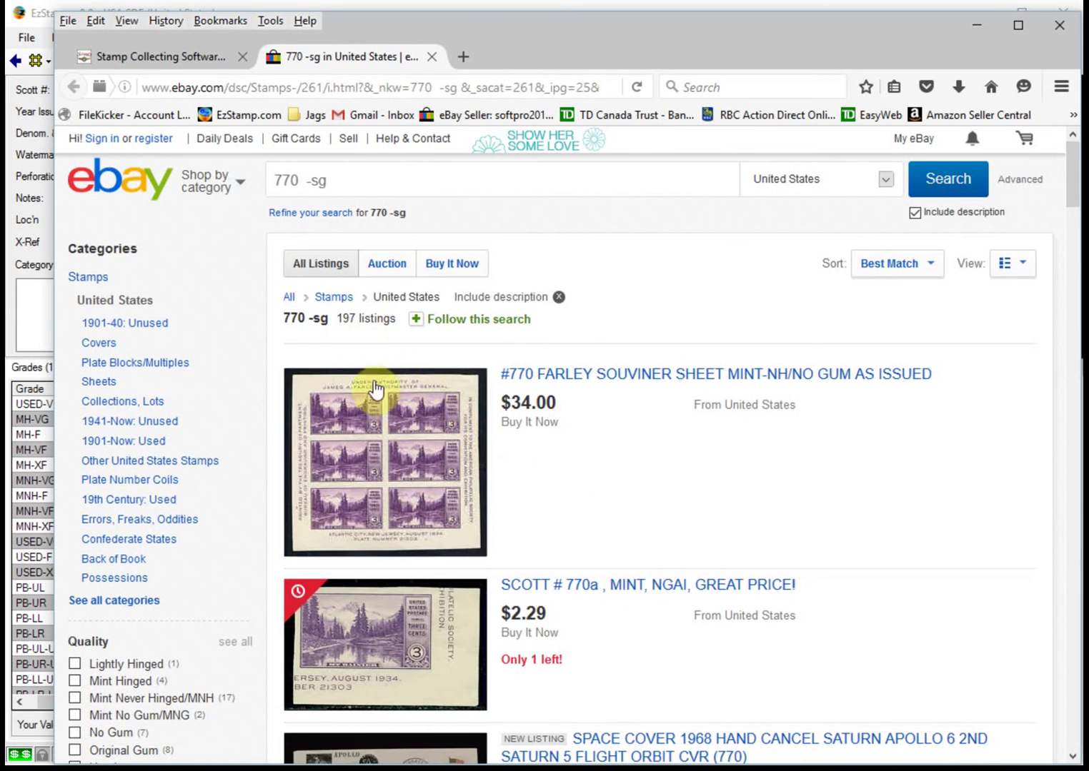
- Scroll through the 197 Title/Description listings for 770 -sg, jump back to the top, and close the tab
{"action": "scroll", "coordinate": [400, 482], "scroll_direction": "down", "scroll_amount": 3}
{"action": "scroll", "coordinate": [403, 485], "scroll_direction": "down", "scroll_amount": 5}
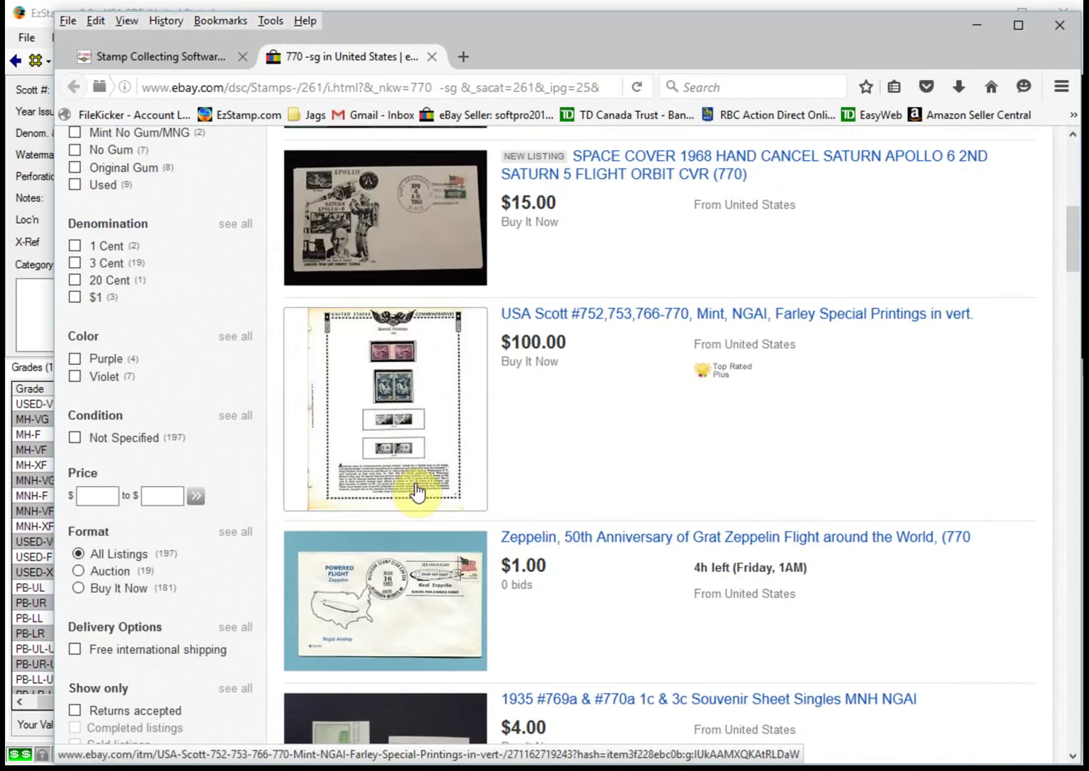
{"action": "scroll", "coordinate": [413, 492], "scroll_direction": "down", "scroll_amount": 5}
{"action": "scroll", "coordinate": [443, 510], "scroll_direction": "down", "scroll_amount": 8}
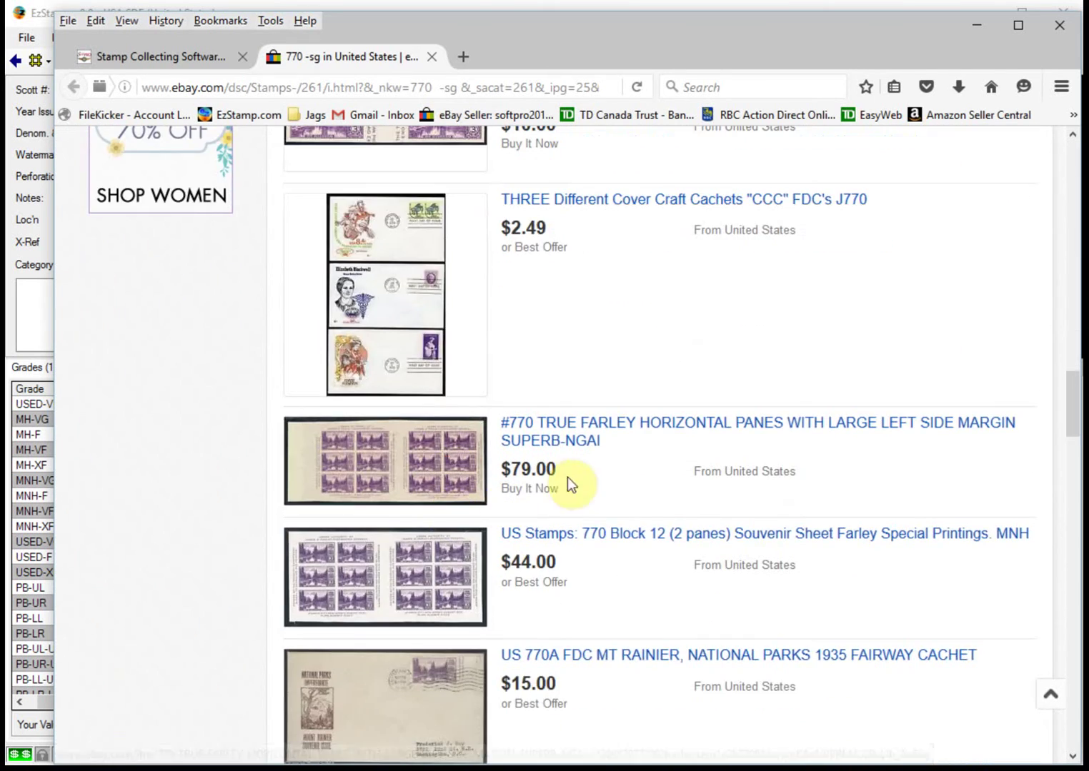
{"action": "scroll", "coordinate": [587, 470], "scroll_direction": "down", "scroll_amount": 5}
{"action": "scroll", "coordinate": [565, 496], "scroll_direction": "down", "scroll_amount": 5}
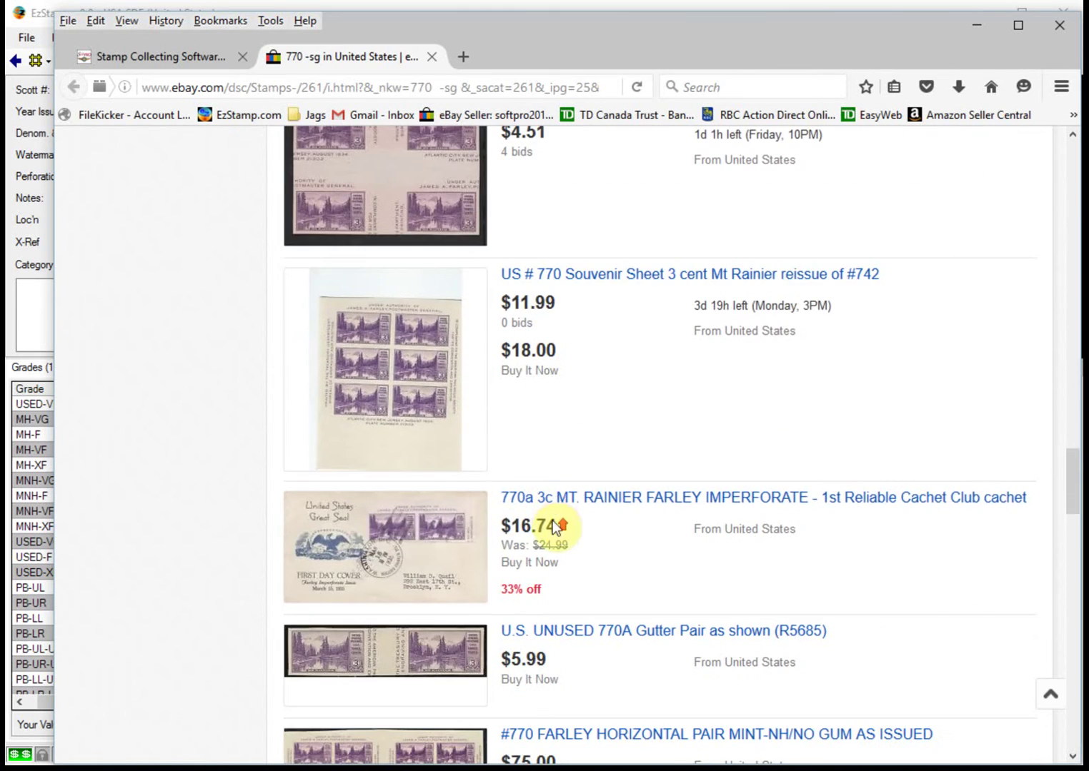
{"action": "key", "text": "Home"}
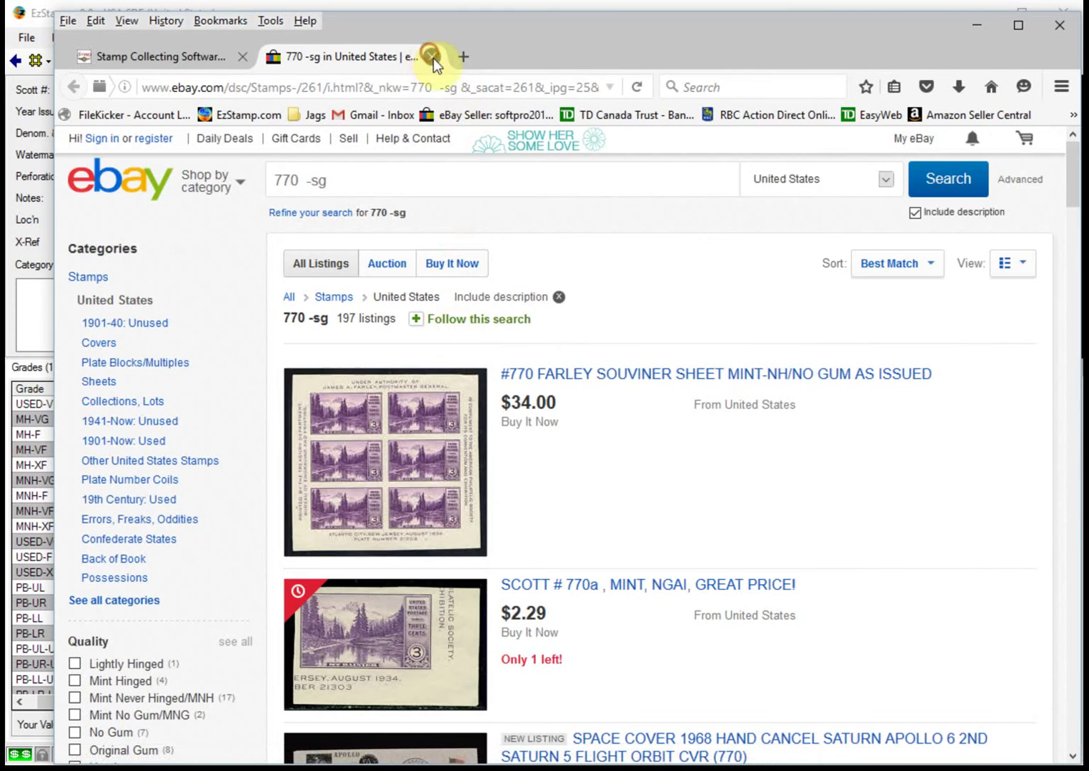
{"action": "left_click", "coordinate": [433, 58]}
- Bring EzStamp forward and select Completed Listings as the Scott 770 eLook search type
{"action": "left_click", "coordinate": [41, 302]}
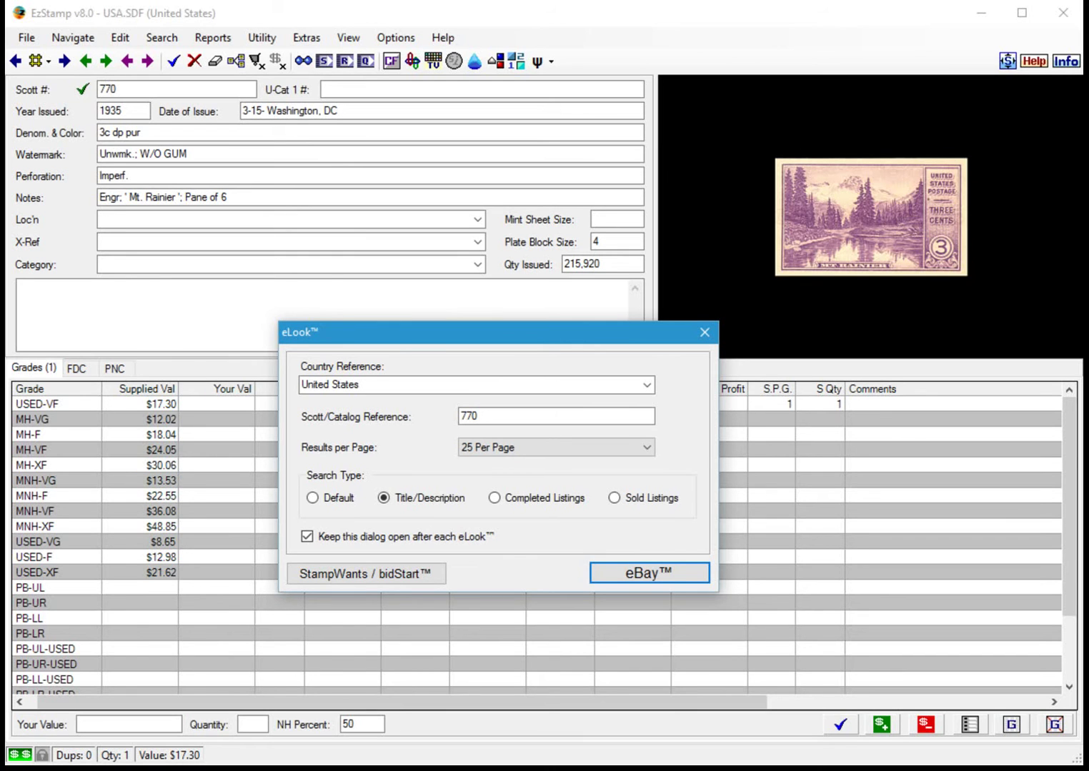
{"action": "left_click", "coordinate": [494, 500]}
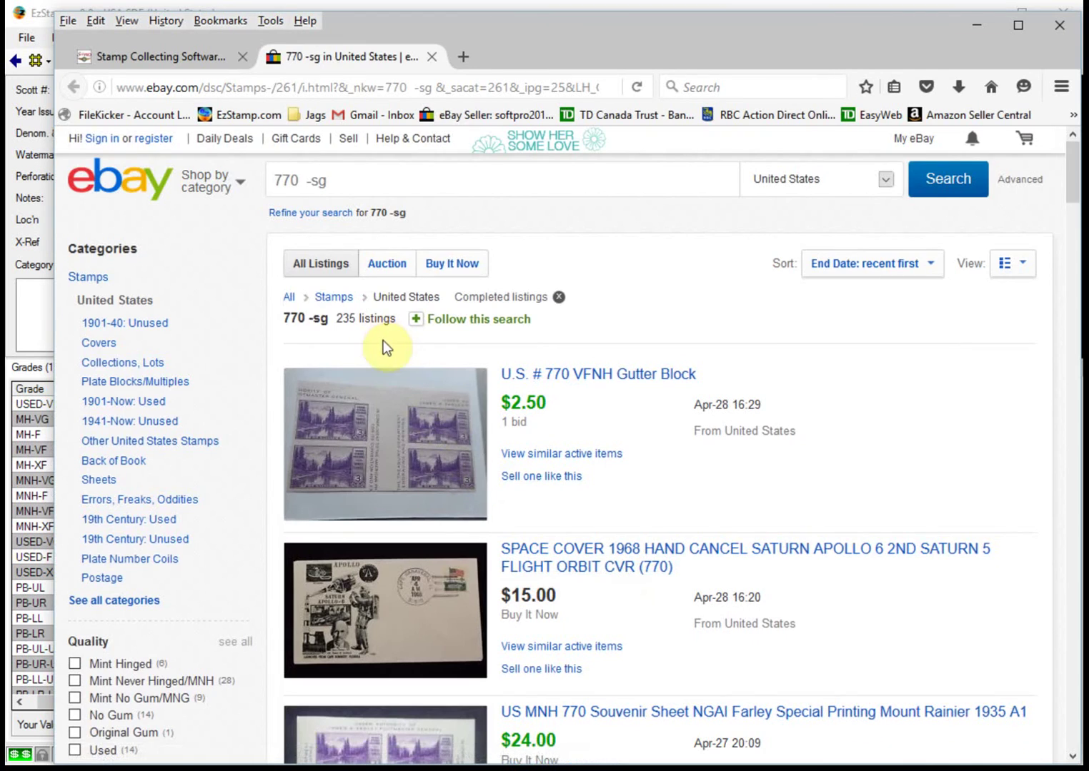
- Scroll through the 235 completed listings for 770 -sg, close the tab, and return to EzStamp
{"action": "scroll", "coordinate": [435, 386], "scroll_direction": "down", "scroll_amount": 5}
{"action": "scroll", "coordinate": [457, 401], "scroll_direction": "down", "scroll_amount": 10}
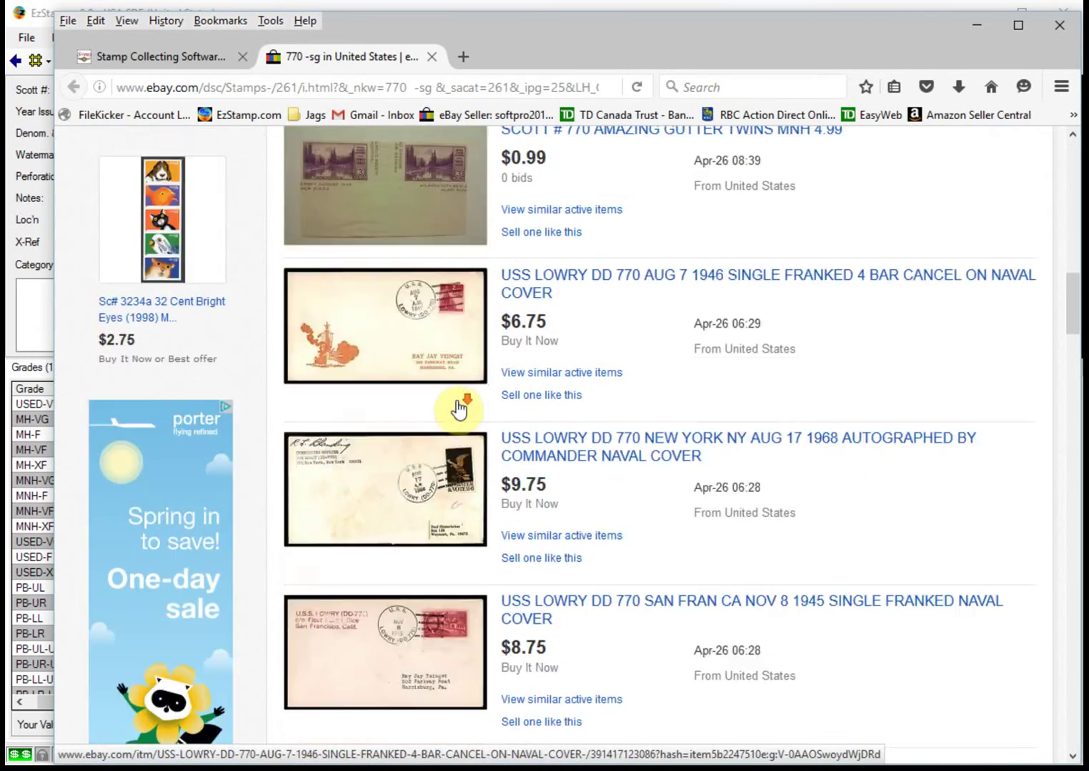
{"action": "scroll", "coordinate": [457, 408], "scroll_direction": "down", "scroll_amount": 20}
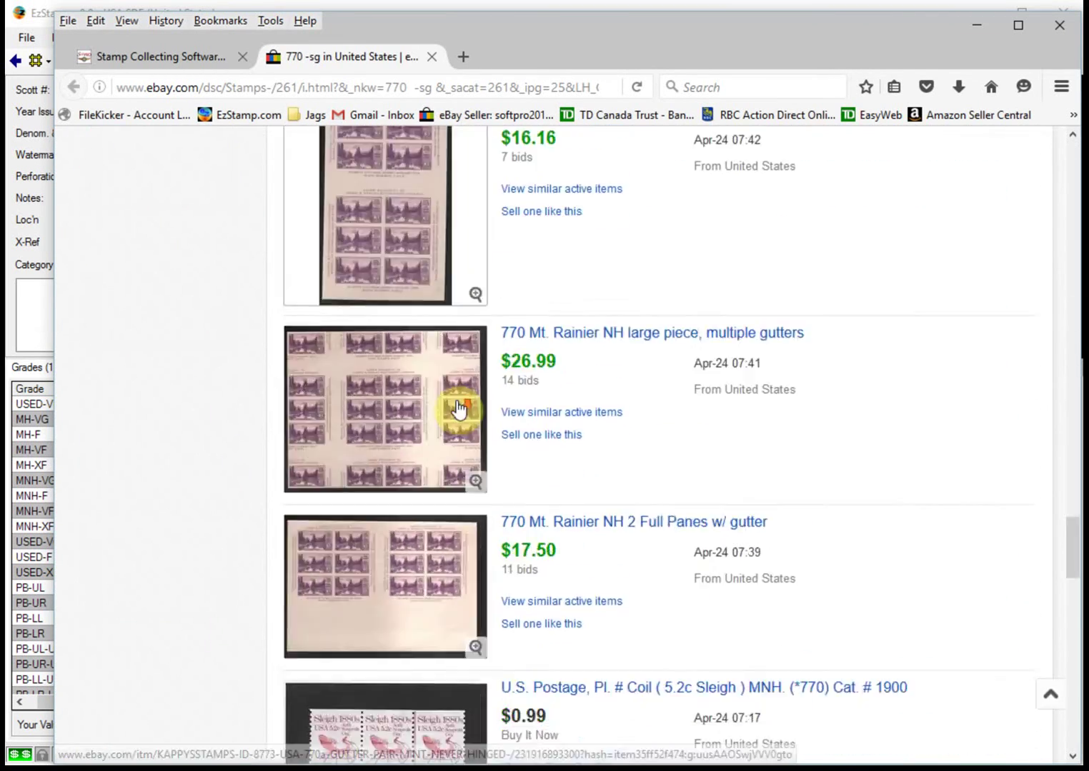
{"action": "scroll", "coordinate": [457, 400], "scroll_direction": "down", "scroll_amount": 5}
{"action": "scroll", "coordinate": [456, 401], "scroll_direction": "up", "scroll_amount": 20}
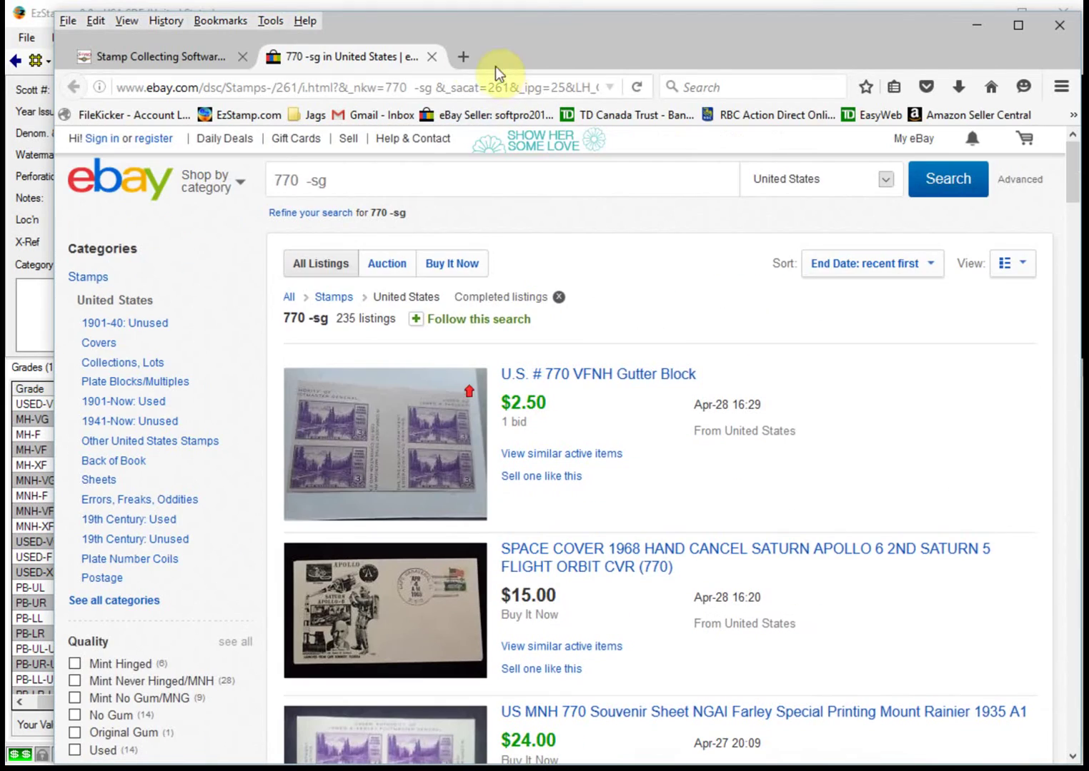
{"action": "left_click", "coordinate": [433, 57]}
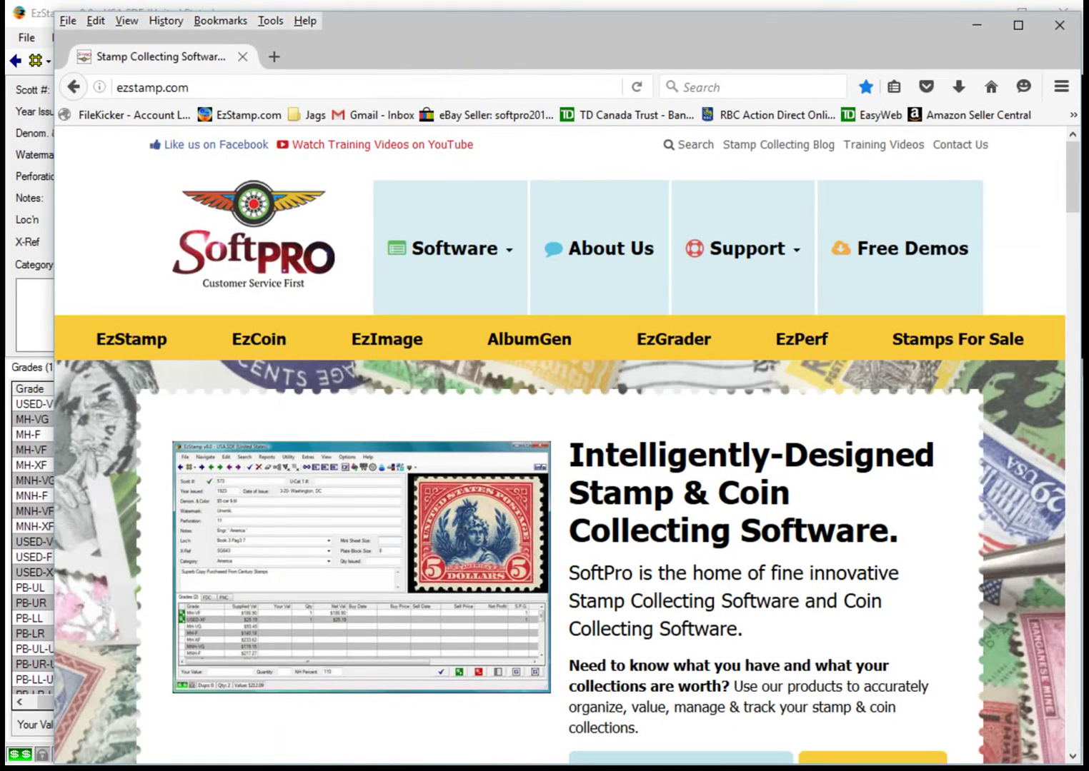
{"action": "left_click", "coordinate": [37, 322]}
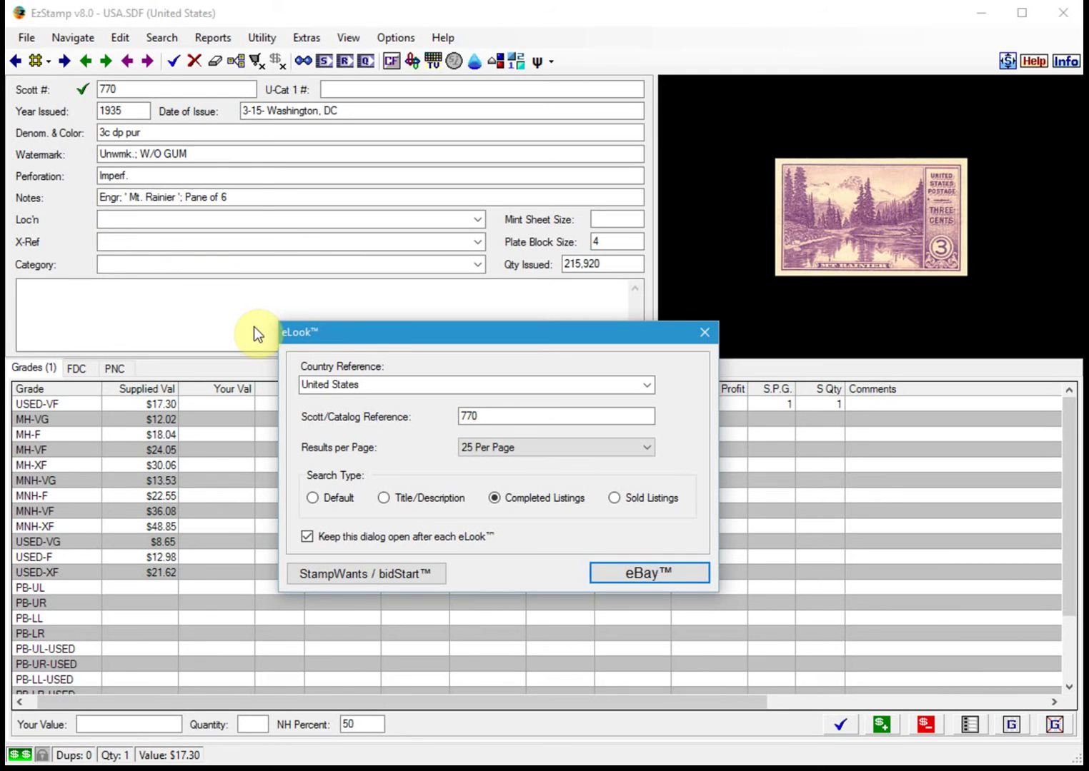
- Select Sold Listings as the search type and run the 770 -sg eBay search
{"action": "left_click", "coordinate": [616, 499]}
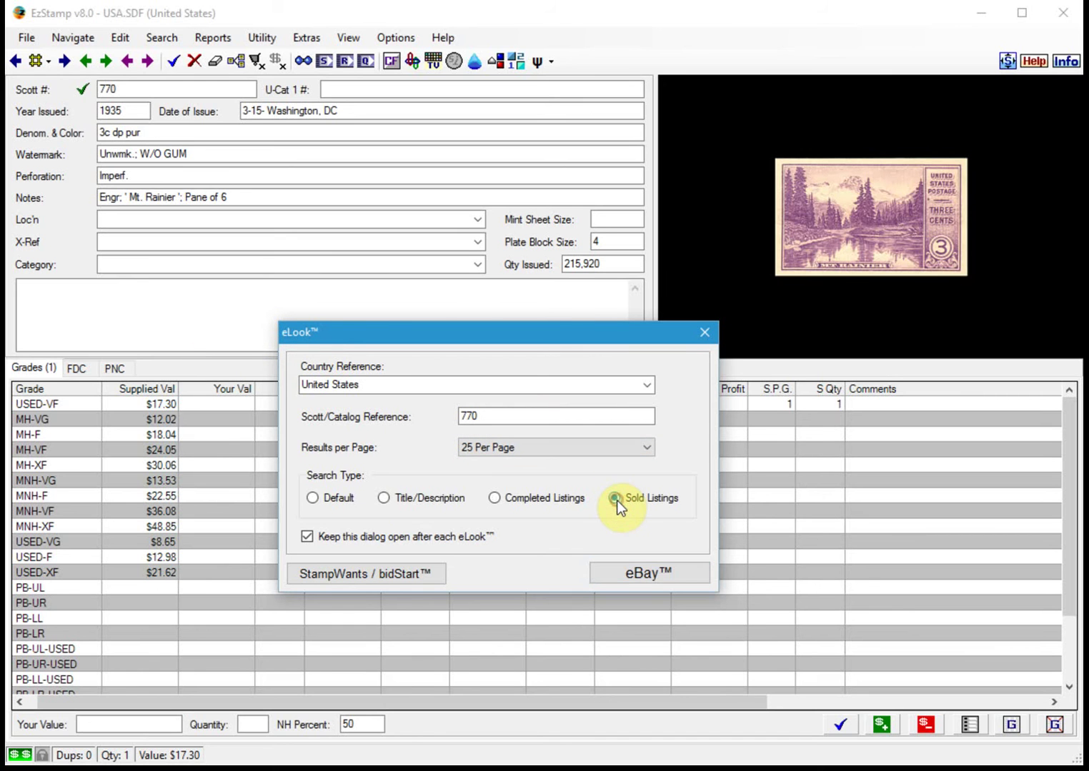
{"action": "left_click", "coordinate": [642, 575]}
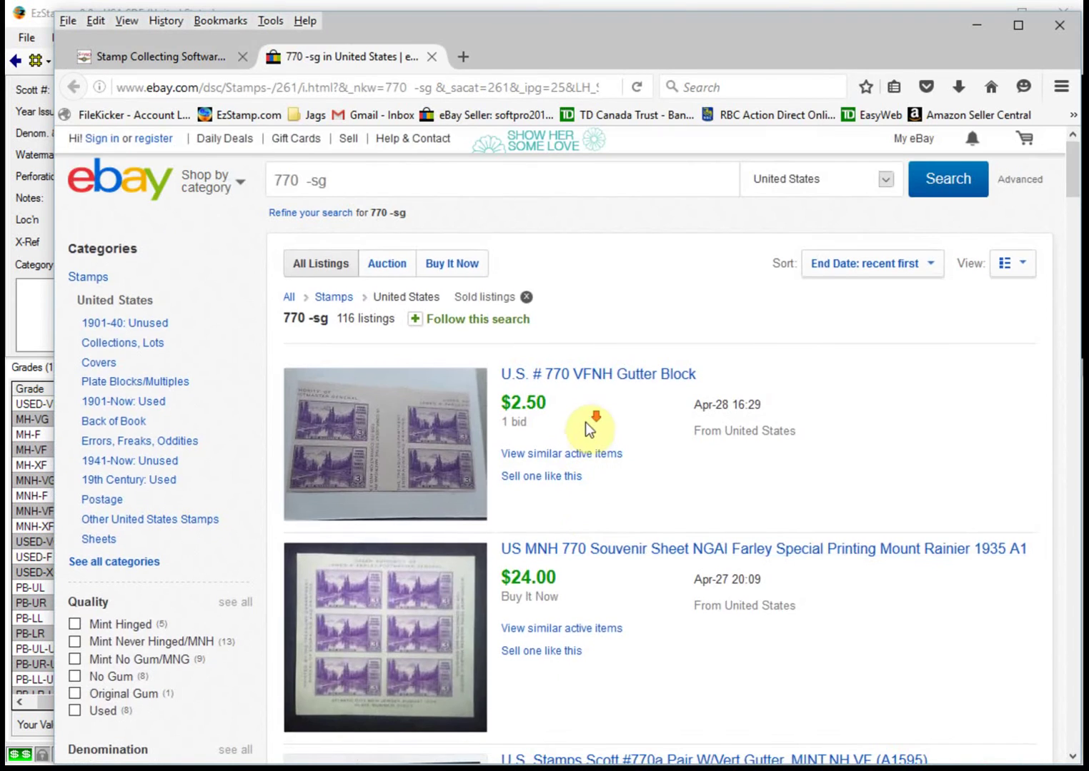
- Scroll through the 116 sold eBay listings for 770 to compare prices, ending back near the top
{"action": "scroll", "coordinate": [593, 423], "scroll_direction": "down", "scroll_amount": 10}
{"action": "scroll", "coordinate": [599, 417], "scroll_direction": "up", "scroll_amount": 5}
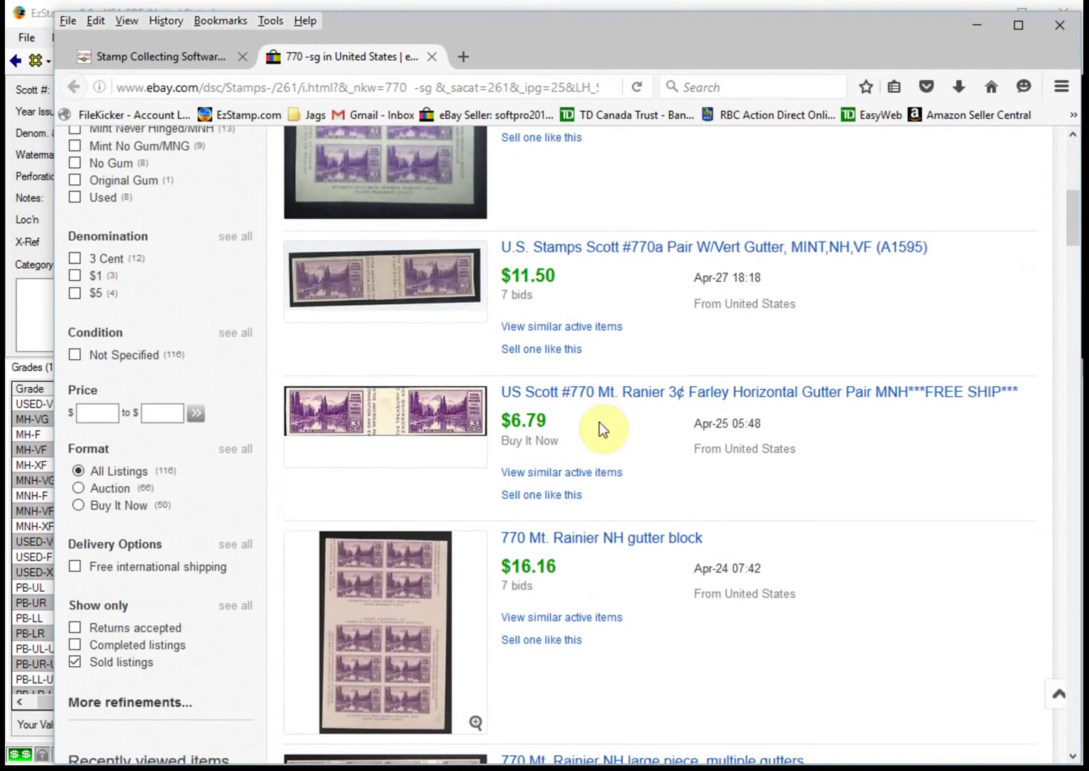
{"action": "scroll", "coordinate": [601, 426], "scroll_direction": "up", "scroll_amount": 3}
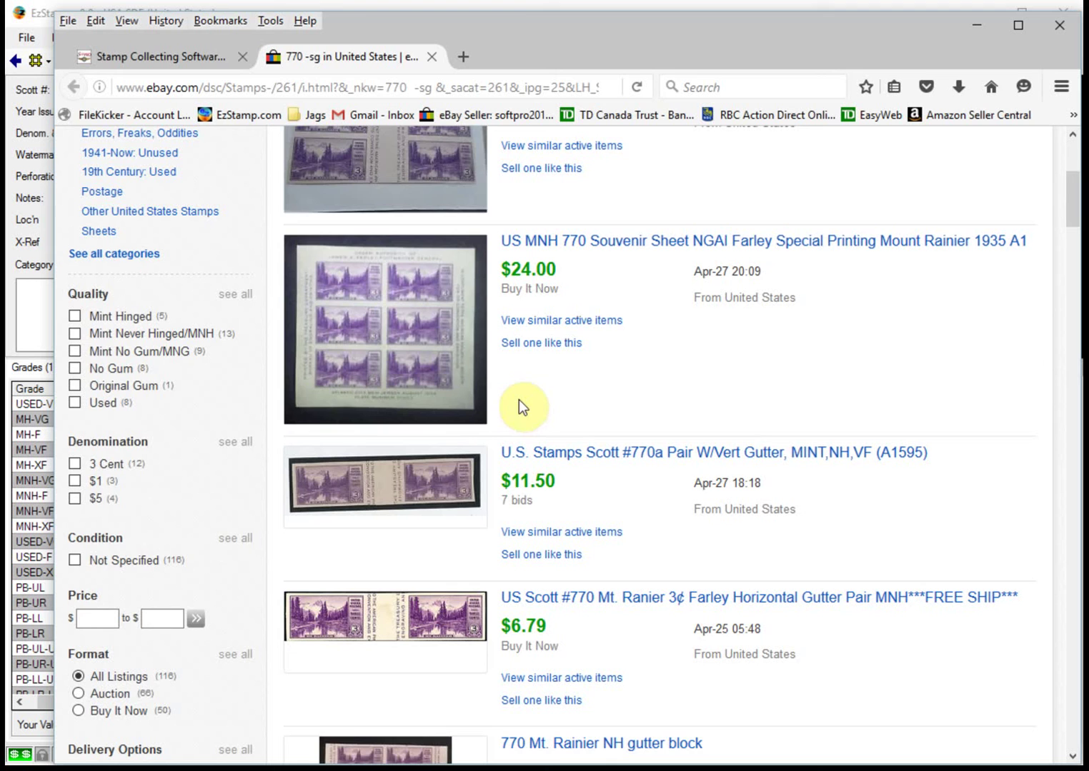
{"action": "scroll", "coordinate": [523, 399], "scroll_direction": "down", "scroll_amount": 6}
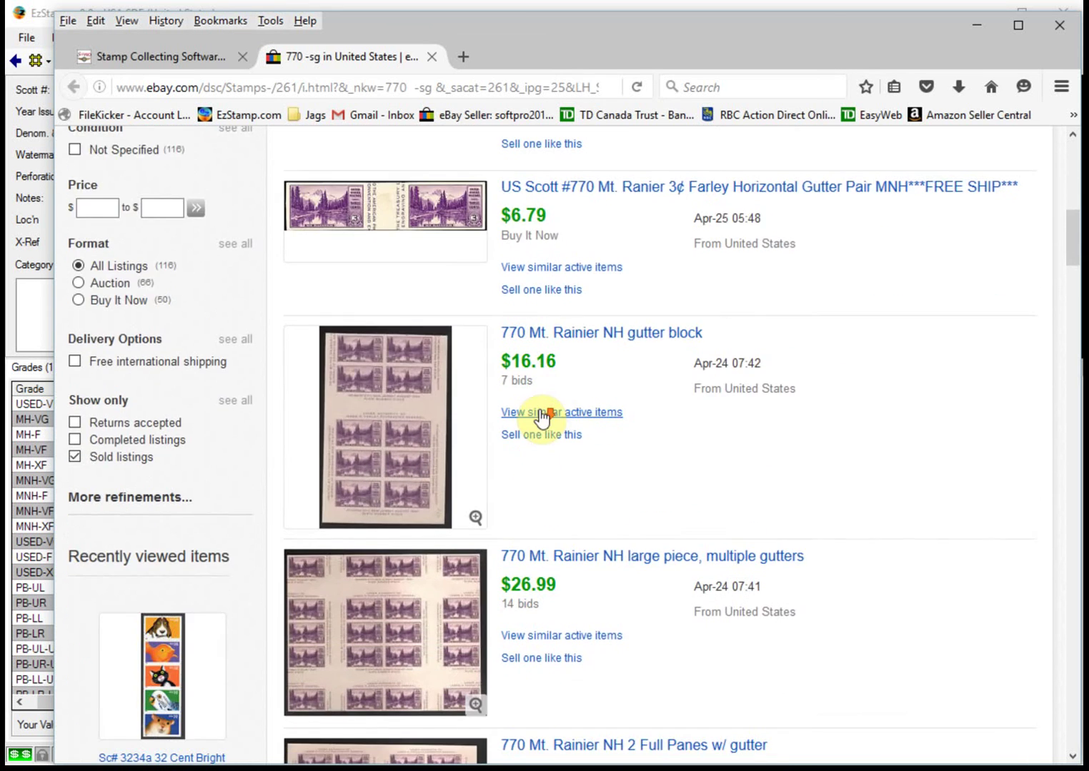
{"action": "scroll", "coordinate": [541, 418], "scroll_direction": "down", "scroll_amount": 10}
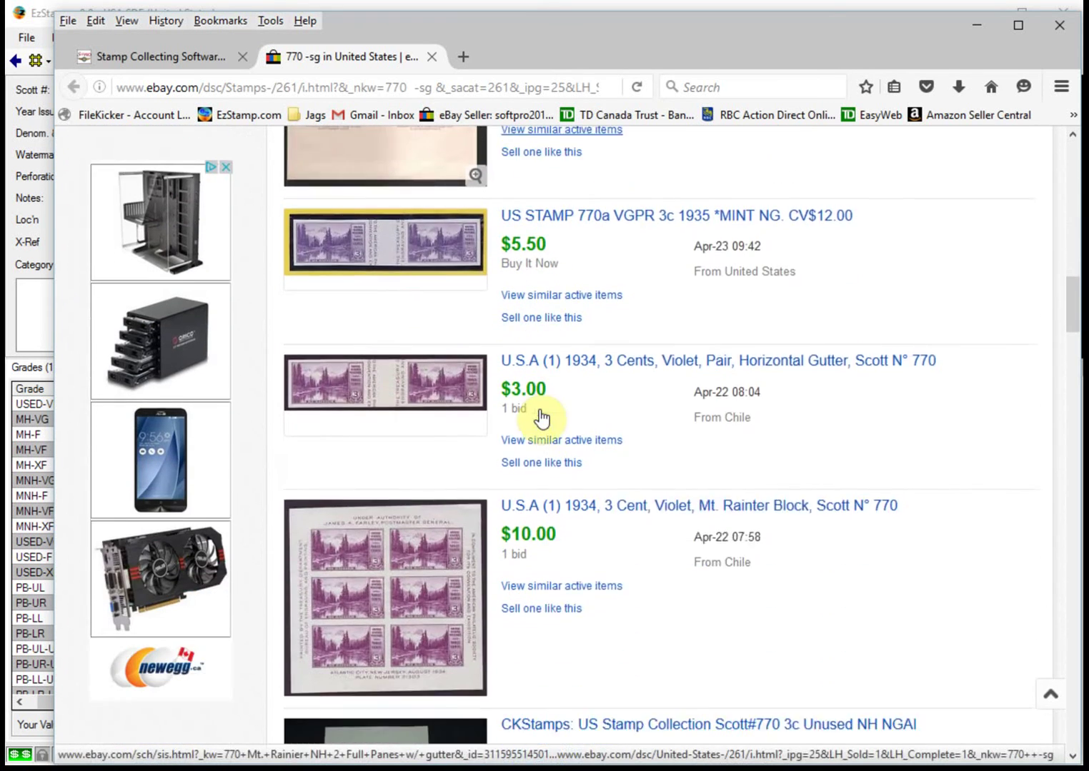
{"action": "scroll", "coordinate": [541, 417], "scroll_direction": "down", "scroll_amount": 8}
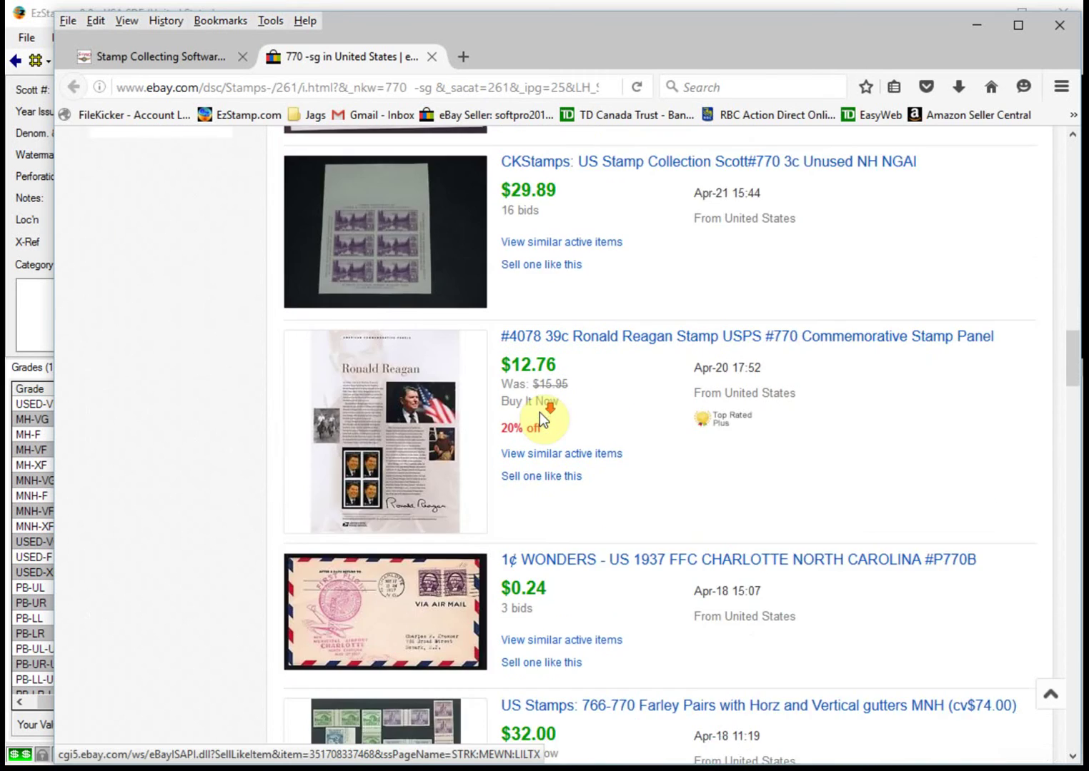
{"action": "scroll", "coordinate": [540, 413], "scroll_direction": "down", "scroll_amount": 18}
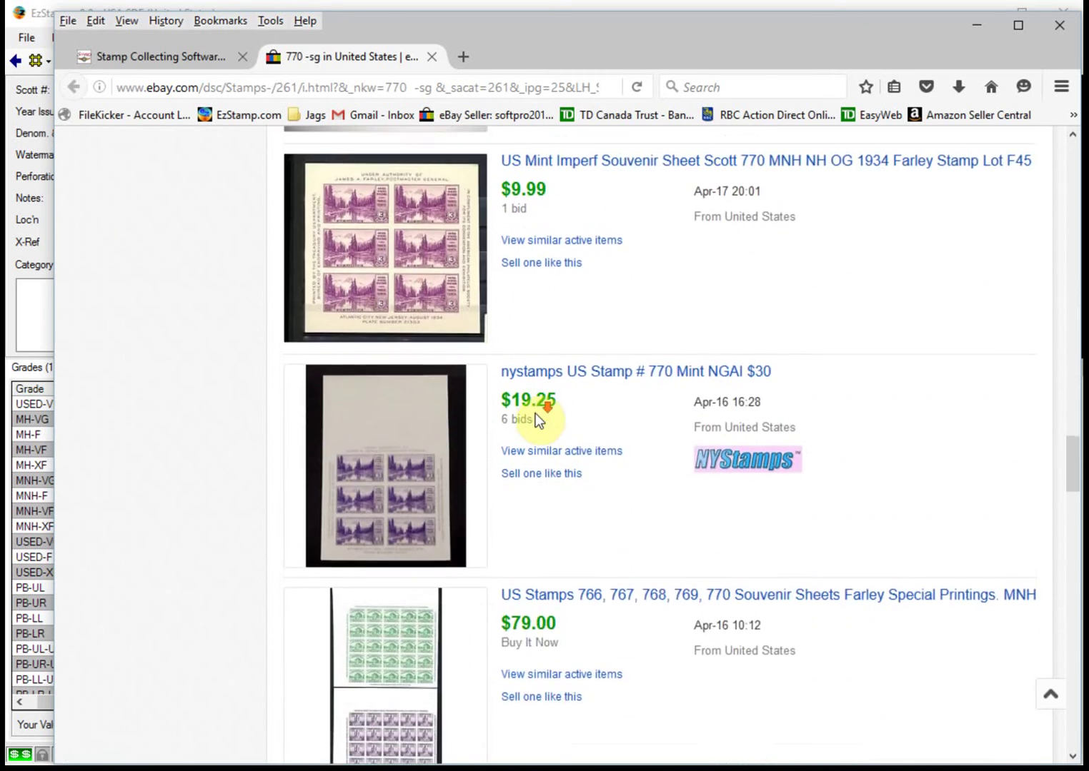
{"action": "scroll", "coordinate": [535, 413], "scroll_direction": "down", "scroll_amount": 20}
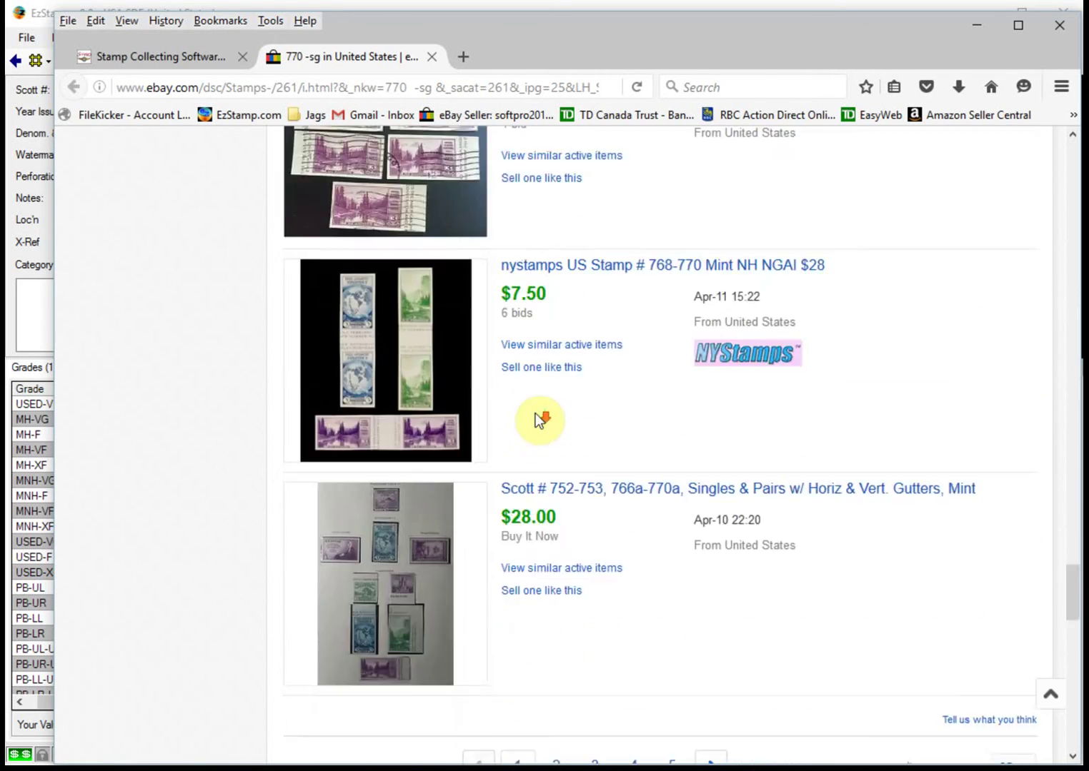
{"action": "scroll", "coordinate": [535, 413], "scroll_direction": "down", "scroll_amount": 4}
{"action": "scroll", "coordinate": [535, 412], "scroll_direction": "up", "scroll_amount": 20}
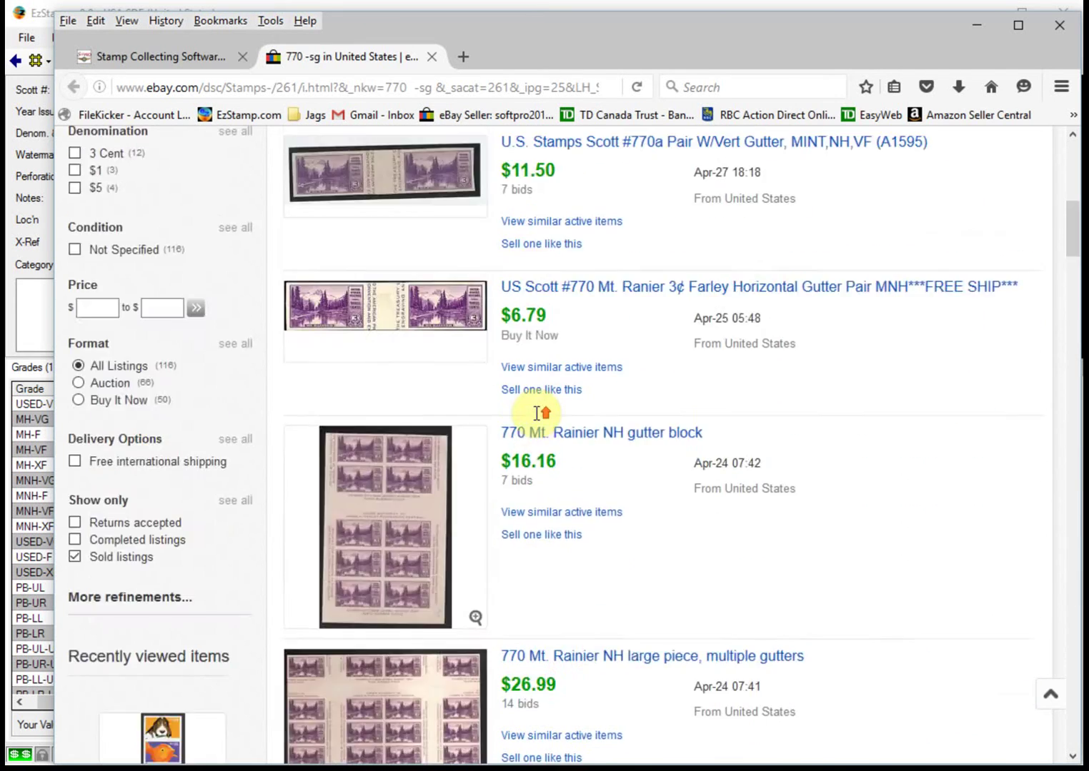
{"action": "scroll", "coordinate": [541, 413], "scroll_direction": "up", "scroll_amount": 9}
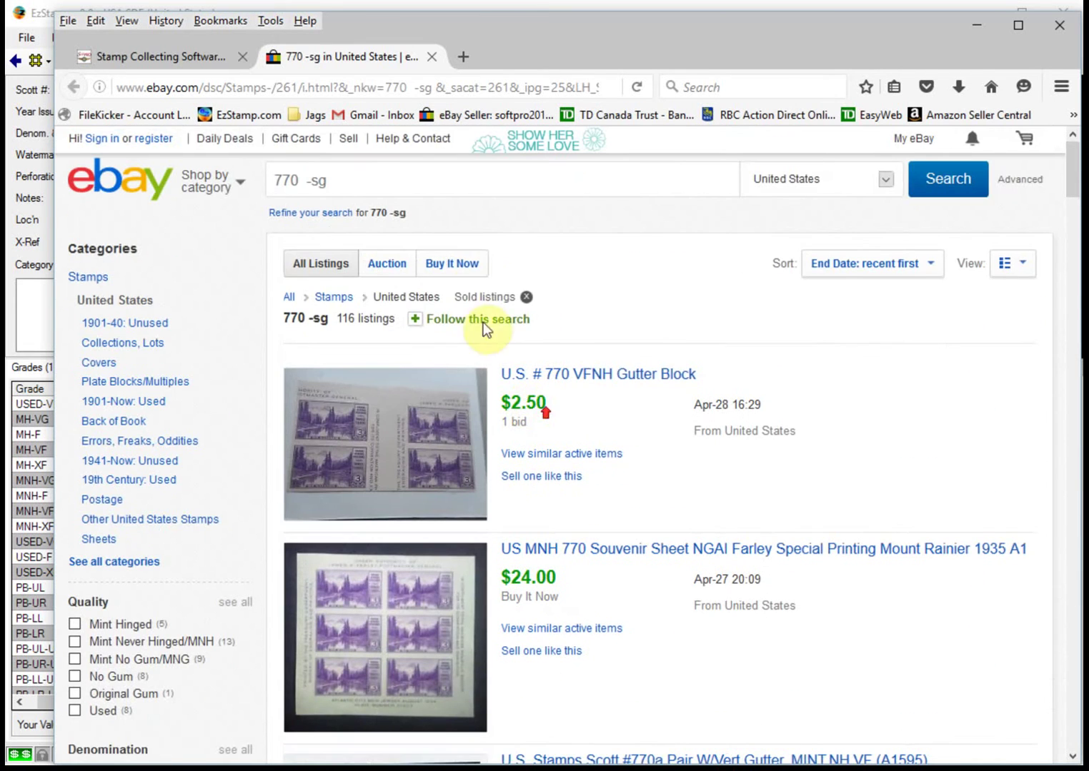
- Close the 770 results and run an eLook eBay sold-listings search for '770 fdc'
{"action": "left_click", "coordinate": [430, 56]}
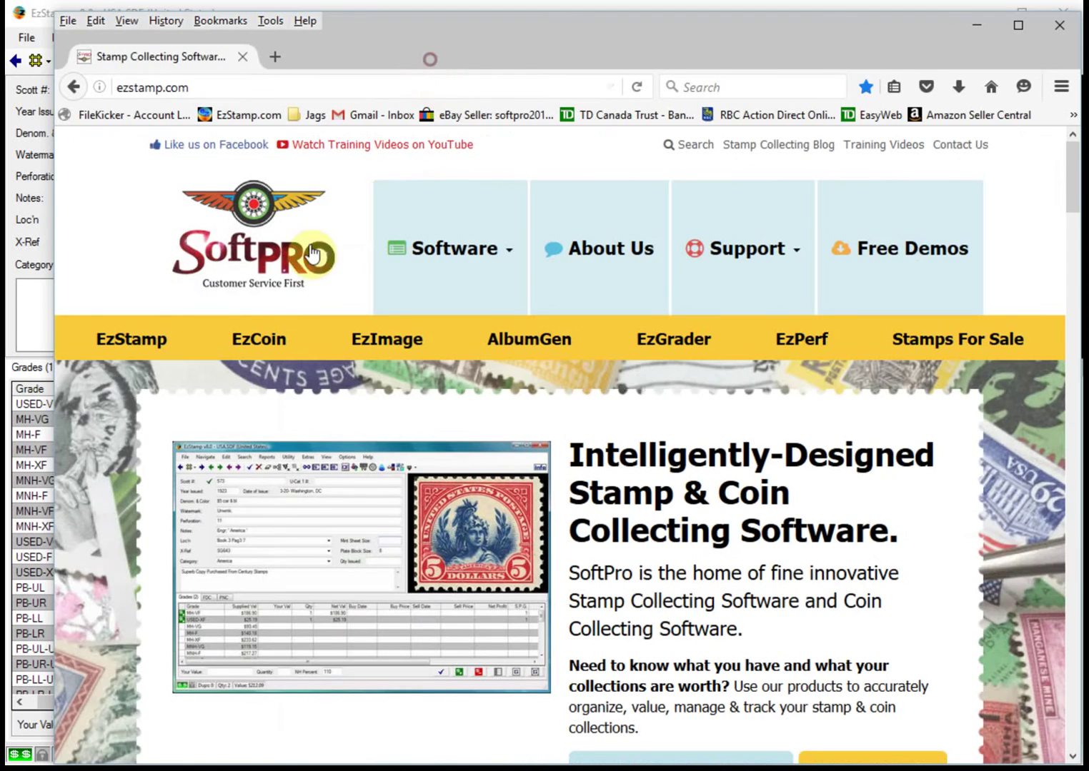
{"action": "left_click", "coordinate": [48, 319]}
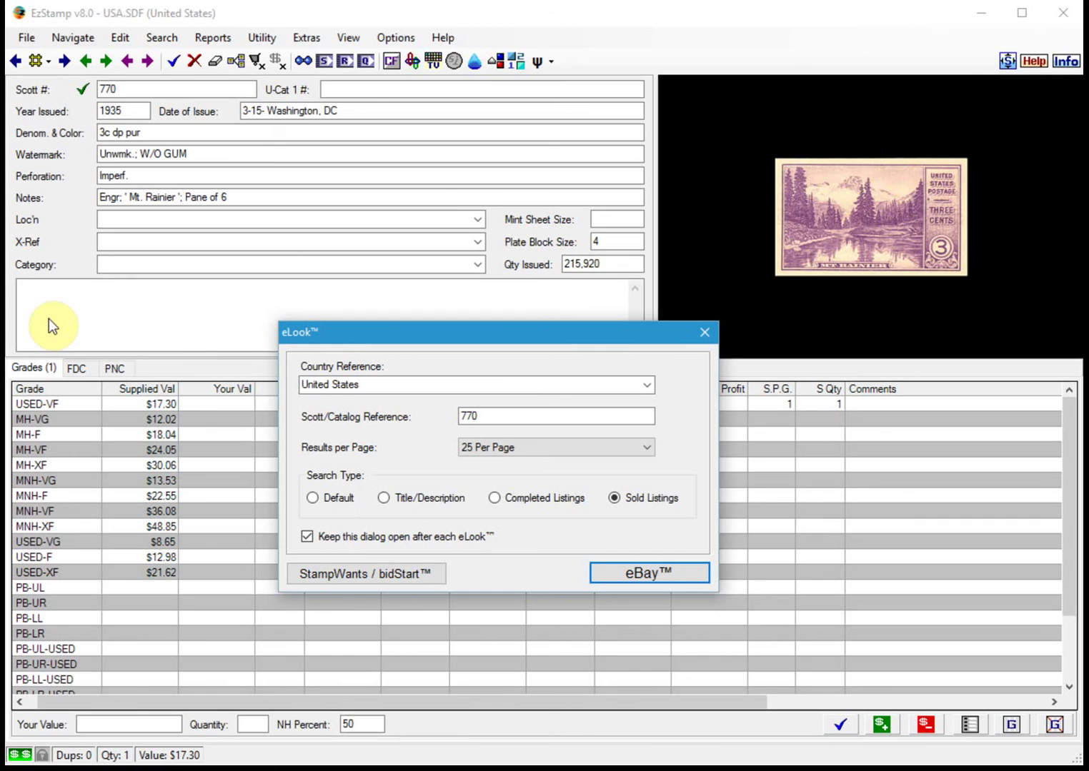
{"action": "left_click", "coordinate": [497, 416]}
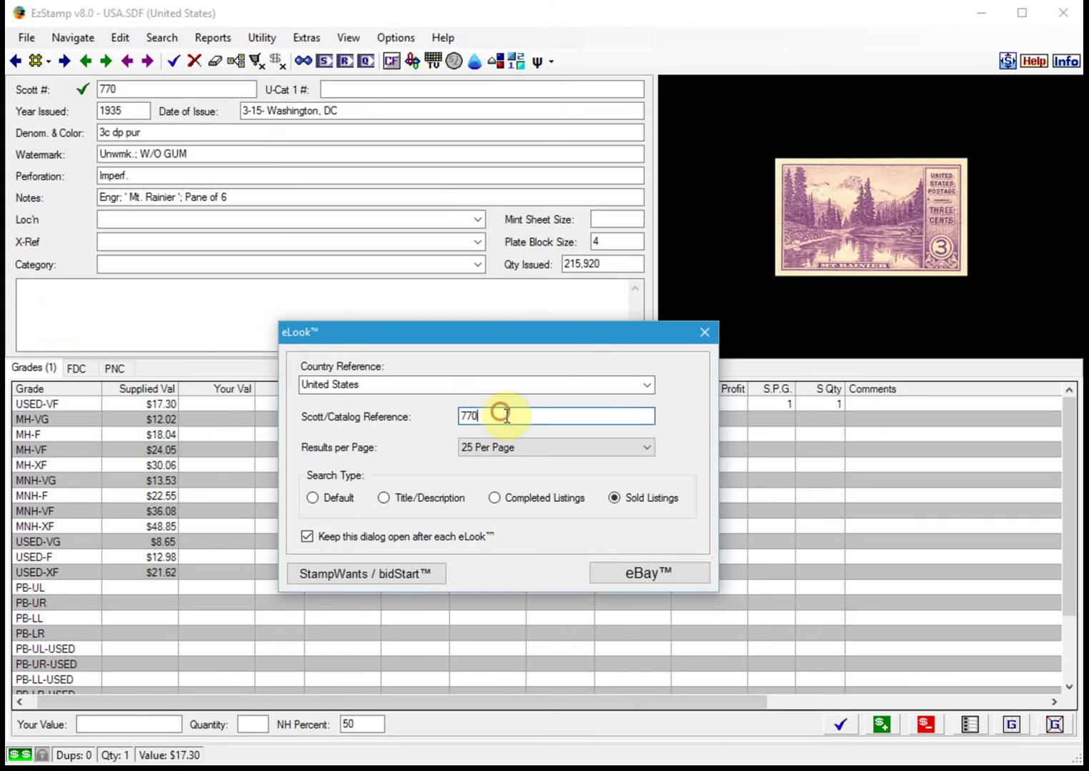
{"action": "type", "text": "fdc"}
{"action": "left_click", "coordinate": [629, 574]}
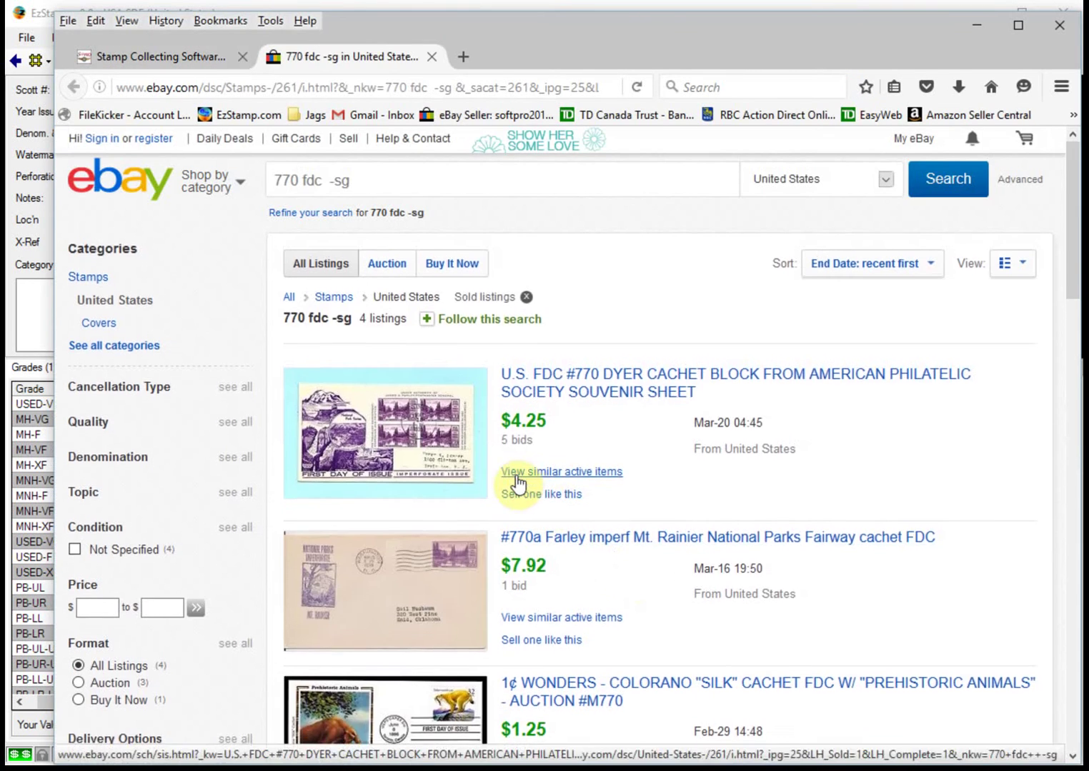
- Skim the four 770 fdc sold listings, then close them and return to EzStamp's eLook window
{"action": "scroll", "coordinate": [493, 468], "scroll_direction": "down", "scroll_amount": 3}
{"action": "scroll", "coordinate": [493, 467], "scroll_direction": "down", "scroll_amount": 10}
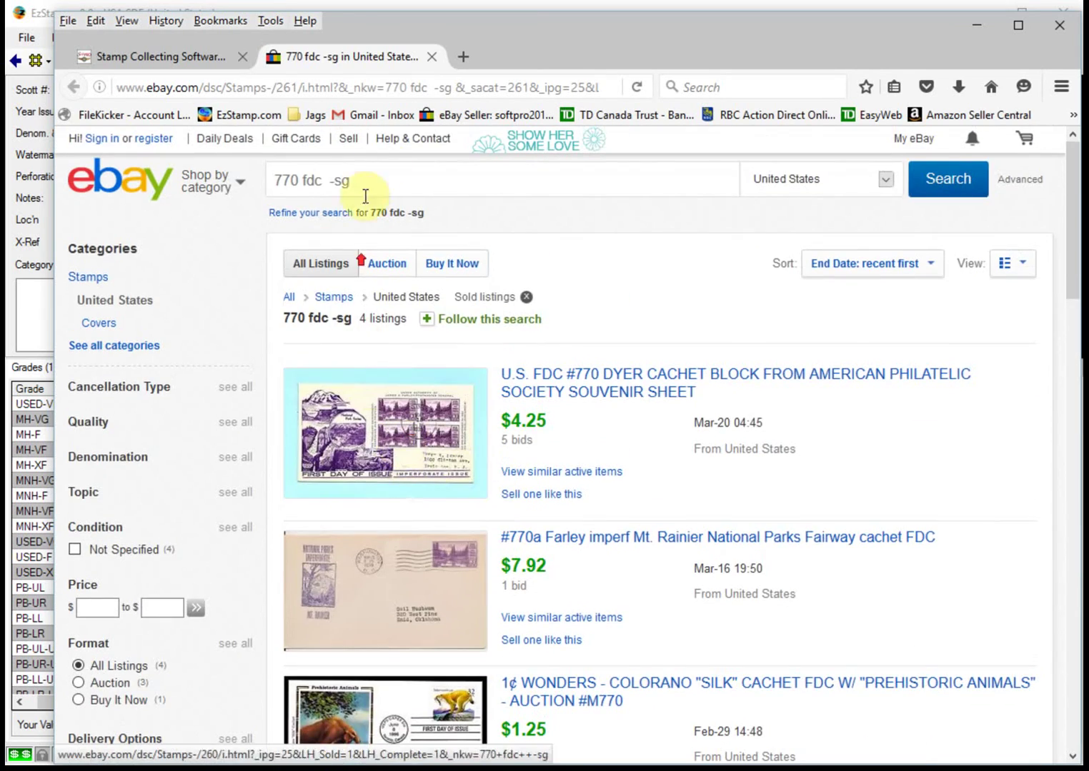
{"action": "left_click", "coordinate": [430, 57]}
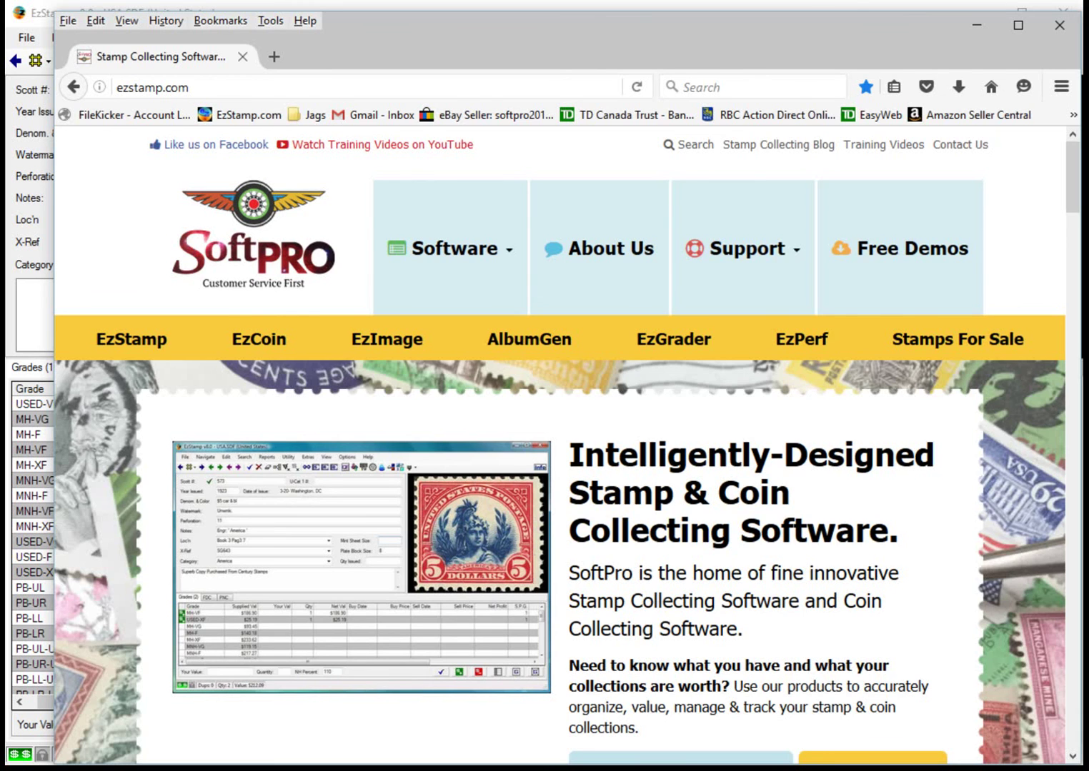
{"action": "left_click", "coordinate": [26, 315]}
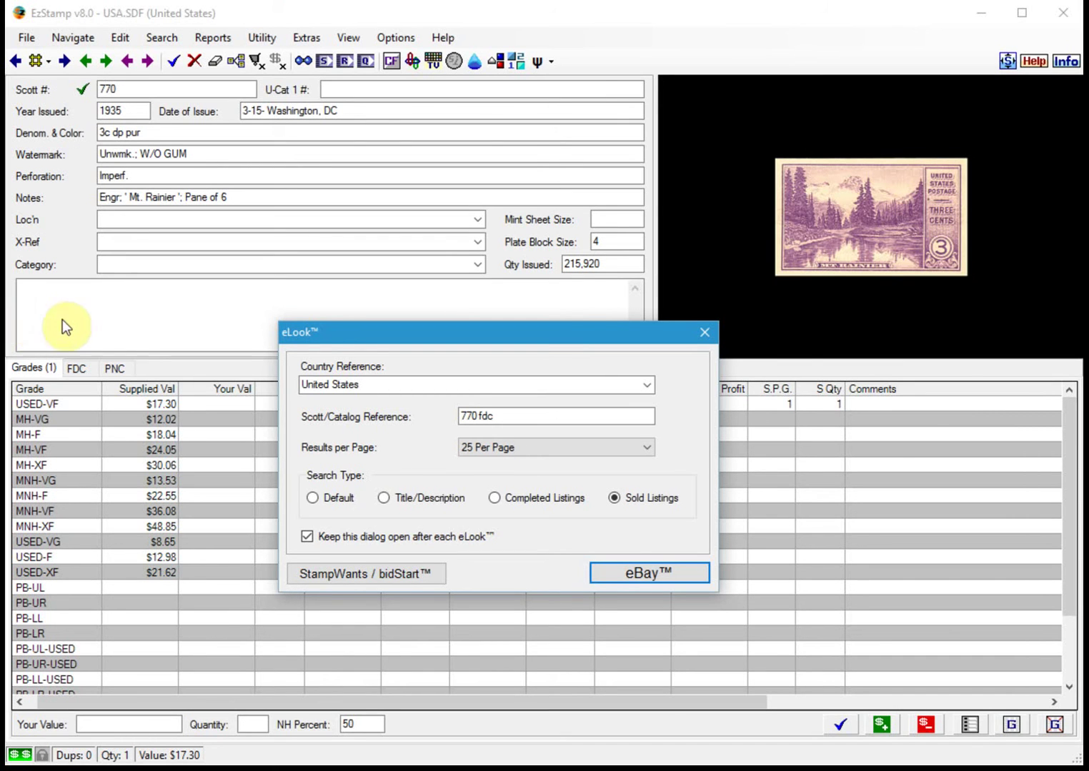
- Close eLook and rerun the Qstats report to list the inventoried stamps in a spreadsheet view
{"action": "left_click", "coordinate": [703, 333]}
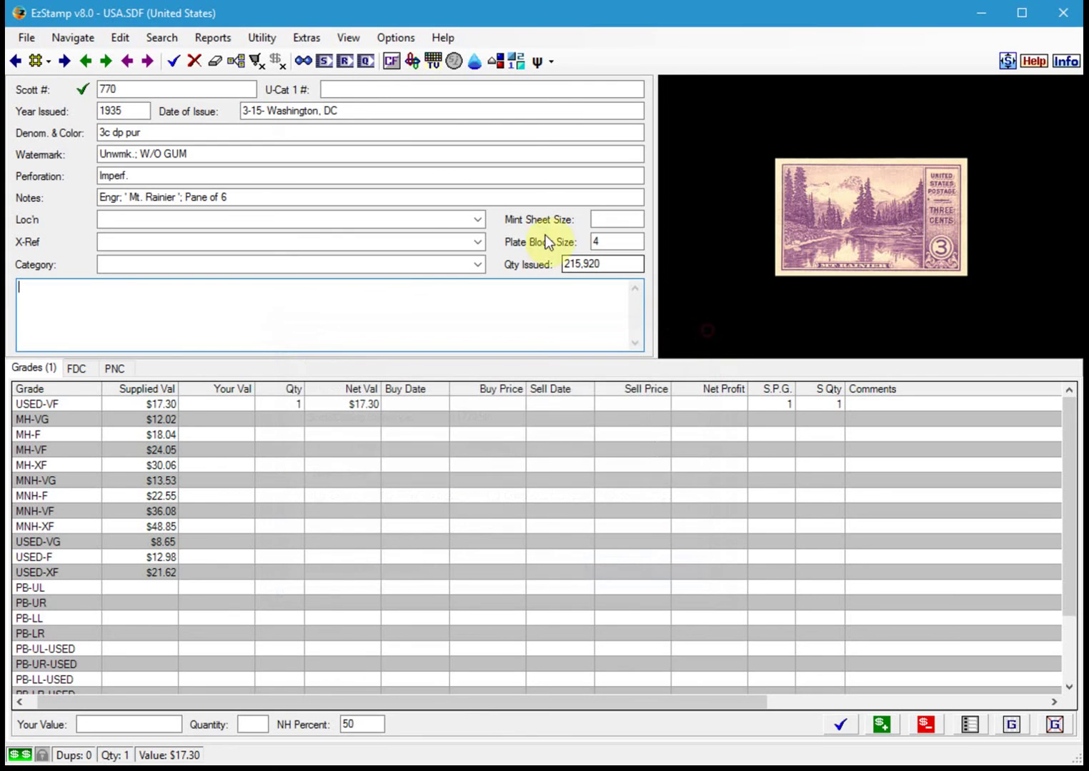
{"action": "left_click", "coordinate": [367, 60]}
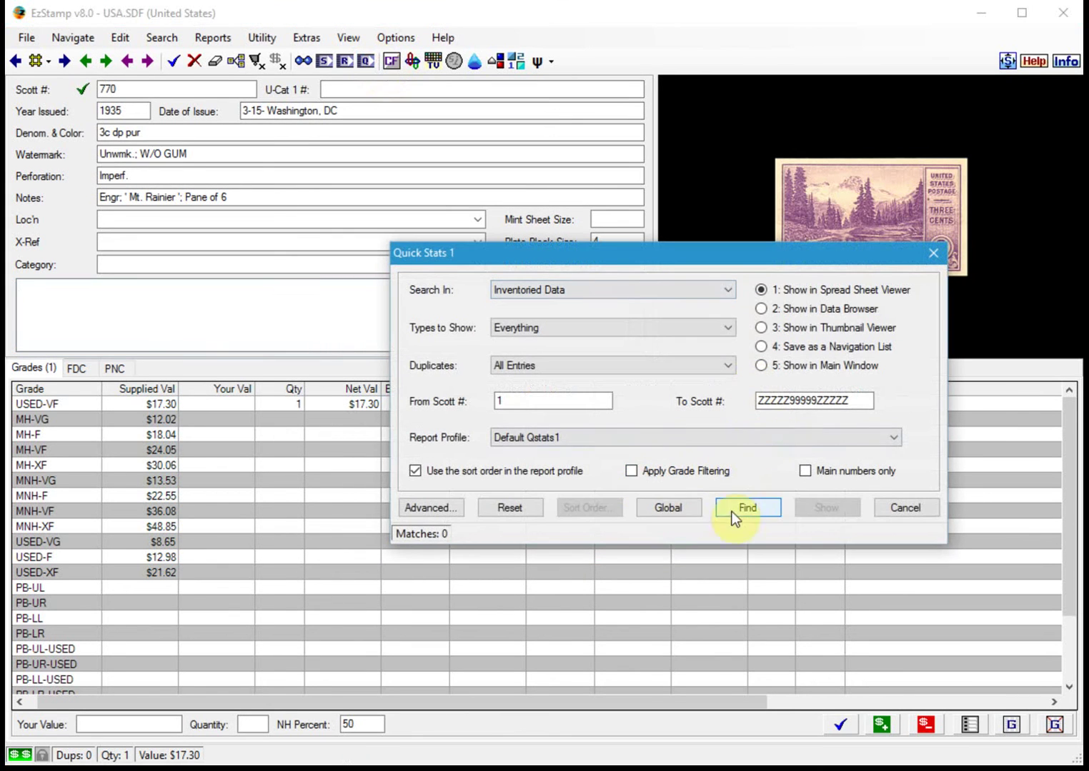
{"action": "left_click", "coordinate": [745, 508]}
{"action": "left_click", "coordinate": [815, 507]}
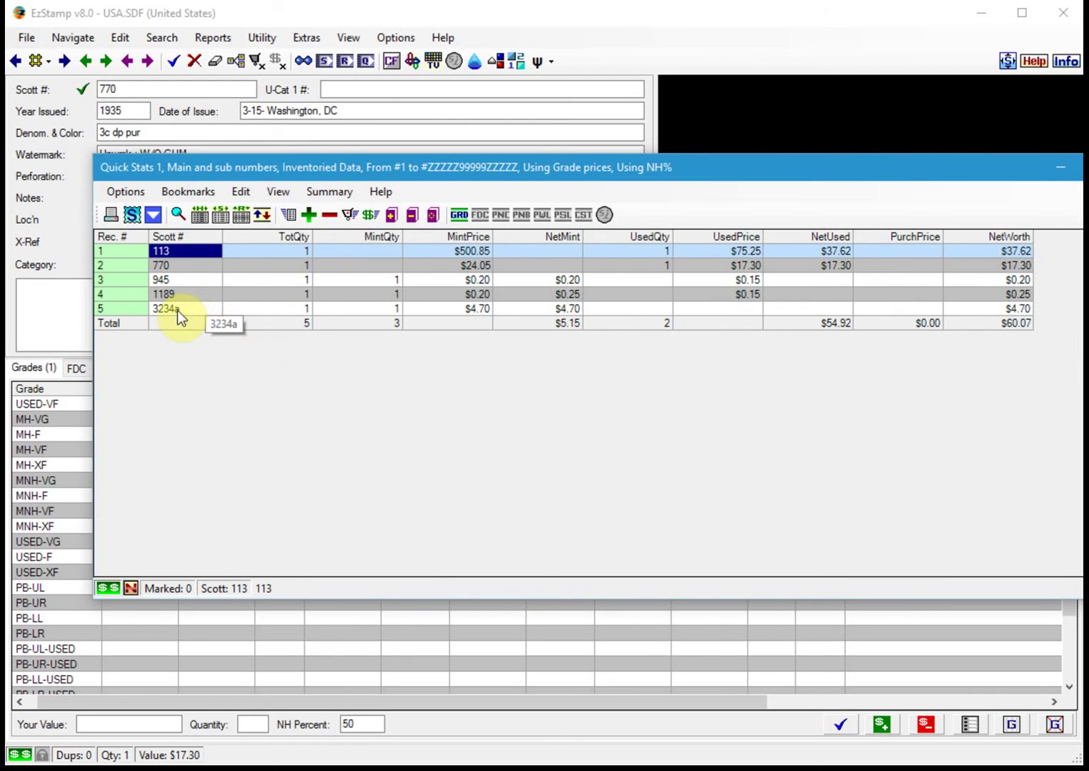
{"action": "left_click_drag", "start_coordinate": [448, 164], "coordinate": [375, 147]}
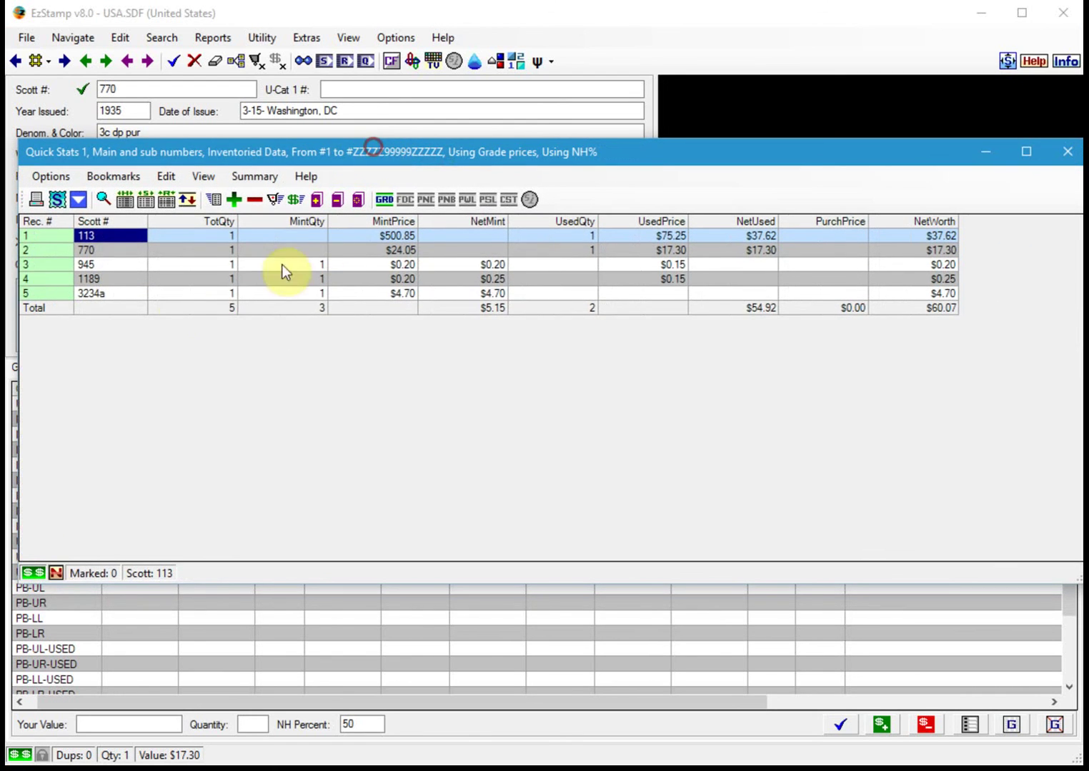
- Run a Default-type eLook eBay search for stamp 3234a from the list
{"action": "left_click", "coordinate": [107, 295]}
{"action": "right_click", "coordinate": [110, 295]}
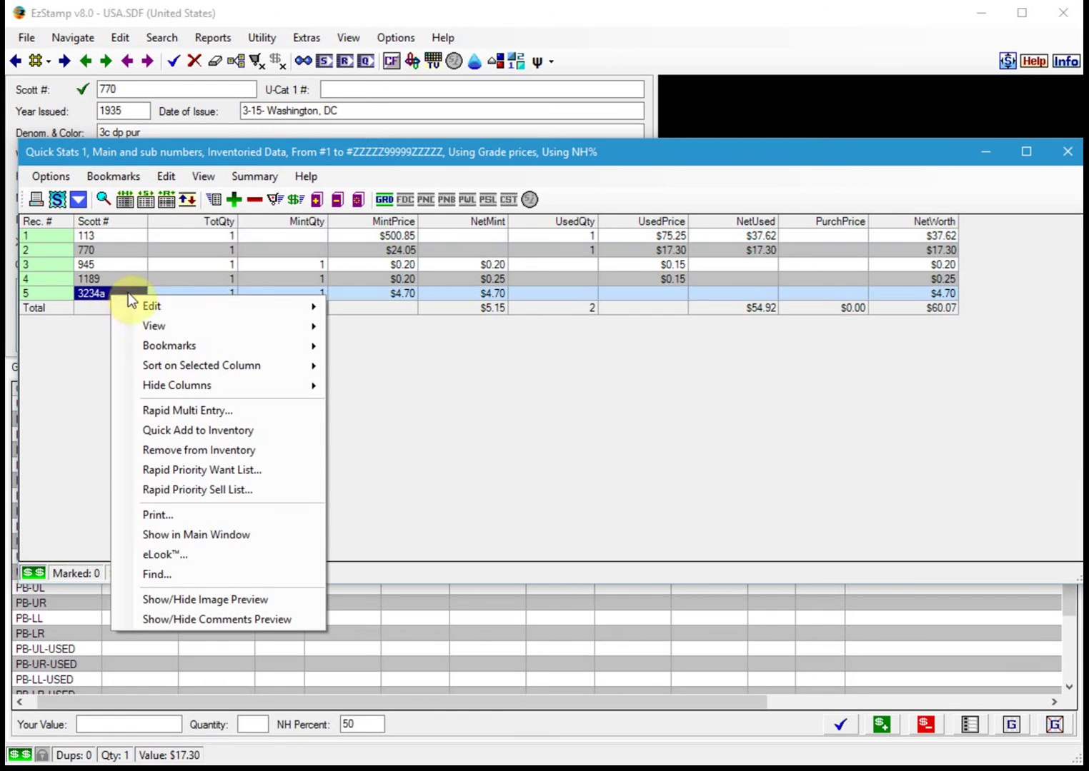
{"action": "left_click", "coordinate": [164, 555]}
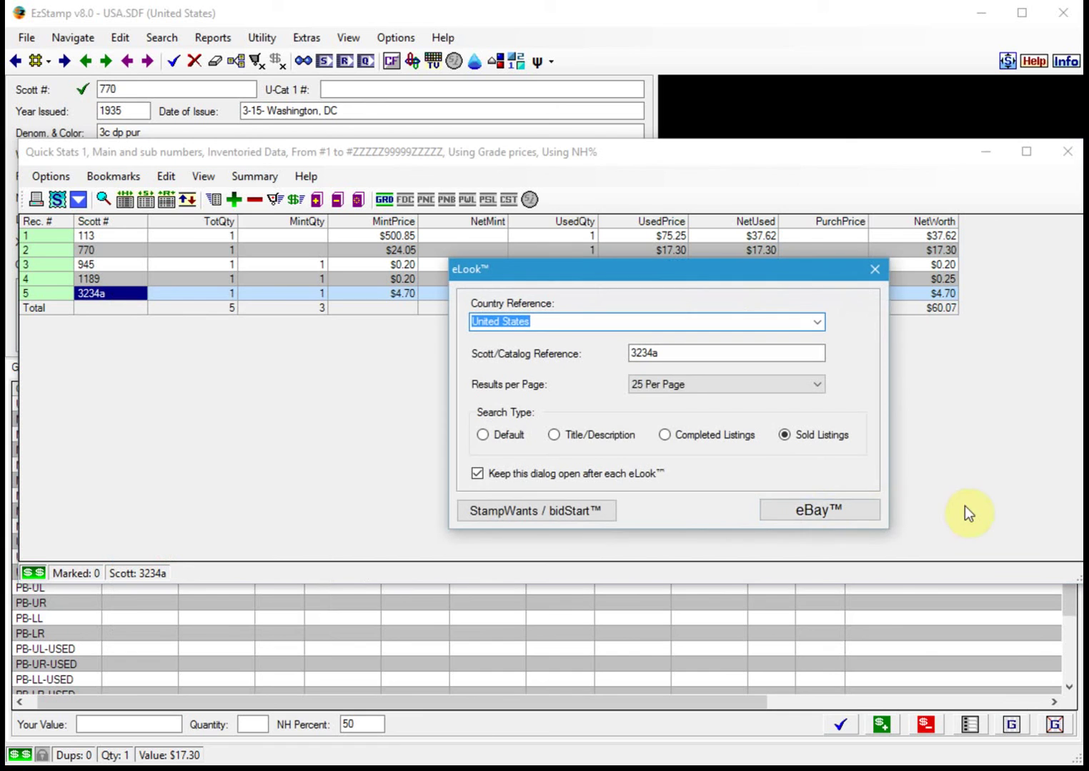
{"action": "left_click", "coordinate": [516, 437]}
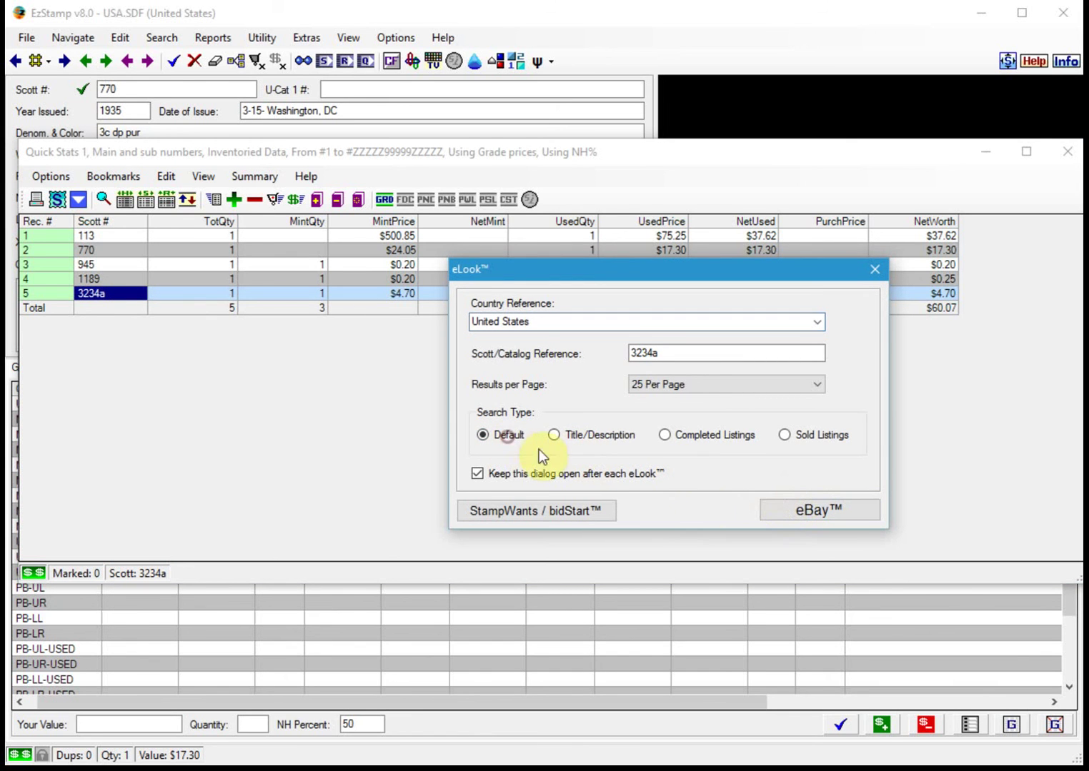
{"action": "left_click", "coordinate": [806, 509]}
- Scroll the 15 eBay results for 3234a, then close them and return to EzStamp's eLook search
{"action": "scroll", "coordinate": [647, 465], "scroll_direction": "down", "scroll_amount": 3}
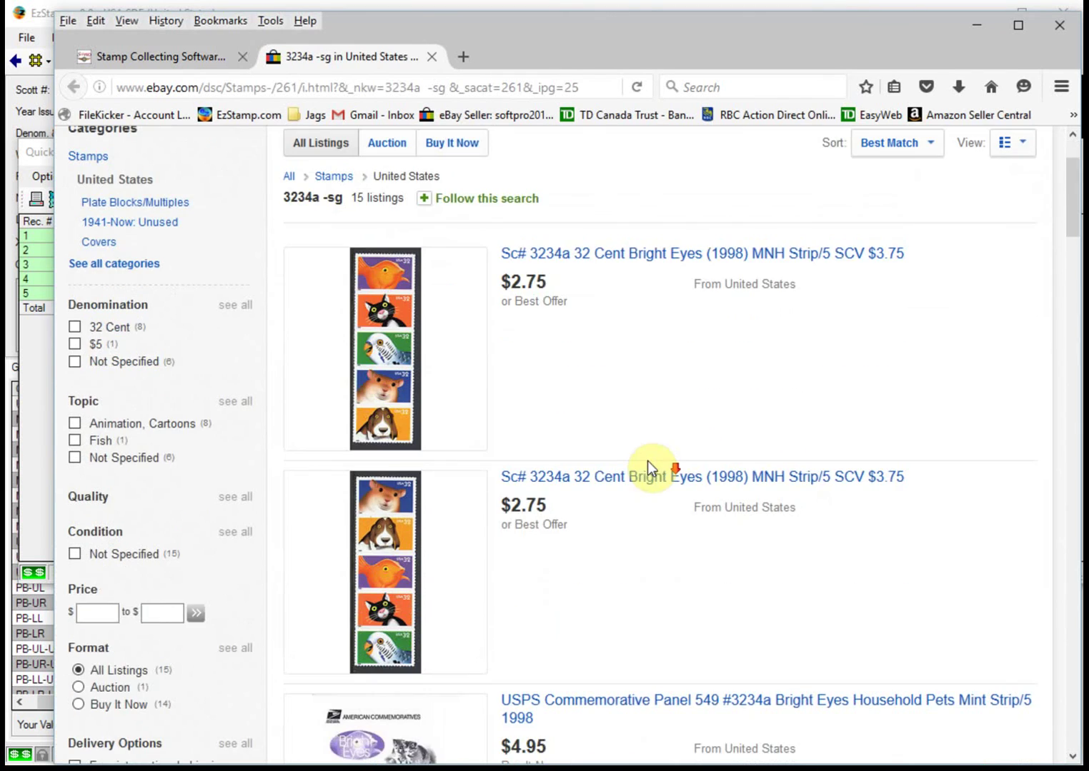
{"action": "scroll", "coordinate": [643, 461], "scroll_direction": "down", "scroll_amount": 9}
{"action": "scroll", "coordinate": [638, 461], "scroll_direction": "up", "scroll_amount": 11}
{"action": "scroll", "coordinate": [637, 462], "scroll_direction": "up", "scroll_amount": 1}
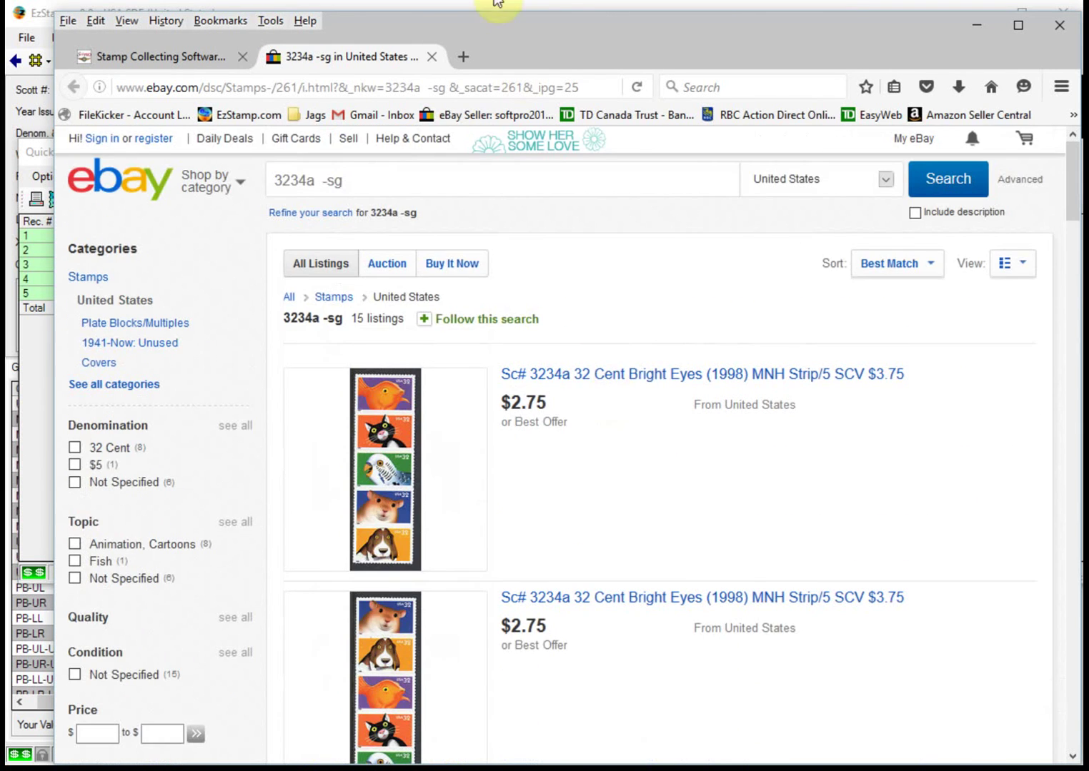
{"action": "left_click", "coordinate": [432, 58]}
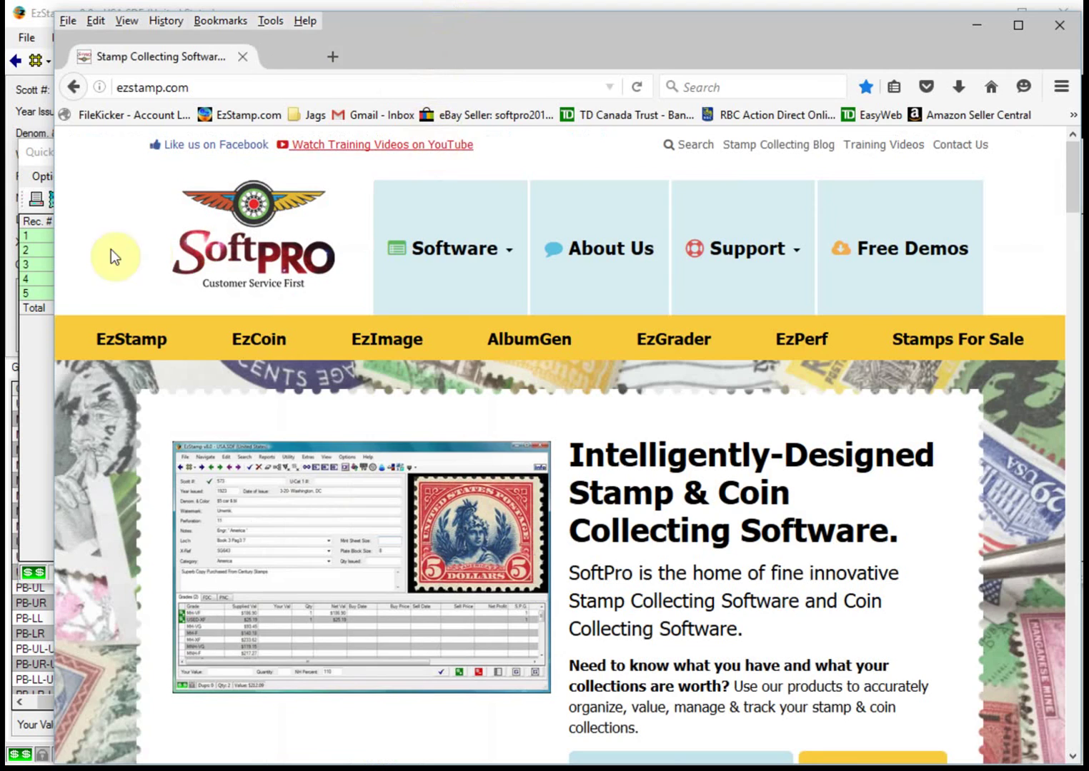
{"action": "left_click", "coordinate": [31, 331]}
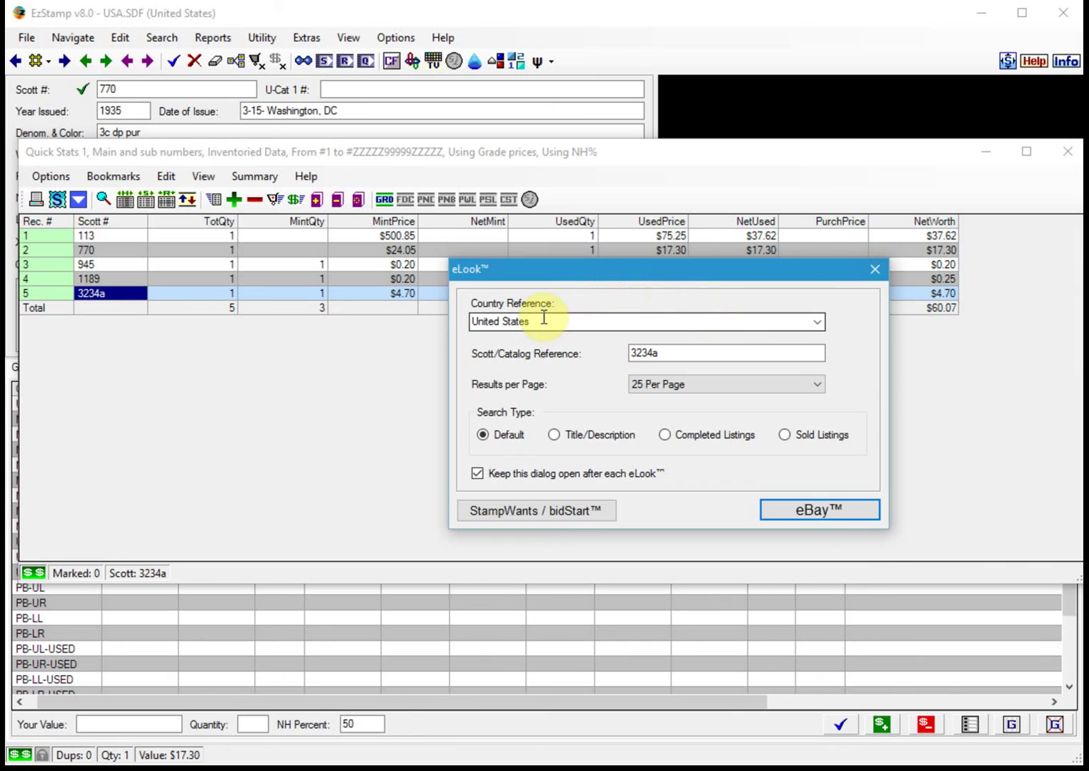
- Set the eLook country to Canada and the catalog reference to 158 for the eBay search
{"action": "left_click", "coordinate": [815, 324]}
{"action": "type", "text": "ca"}
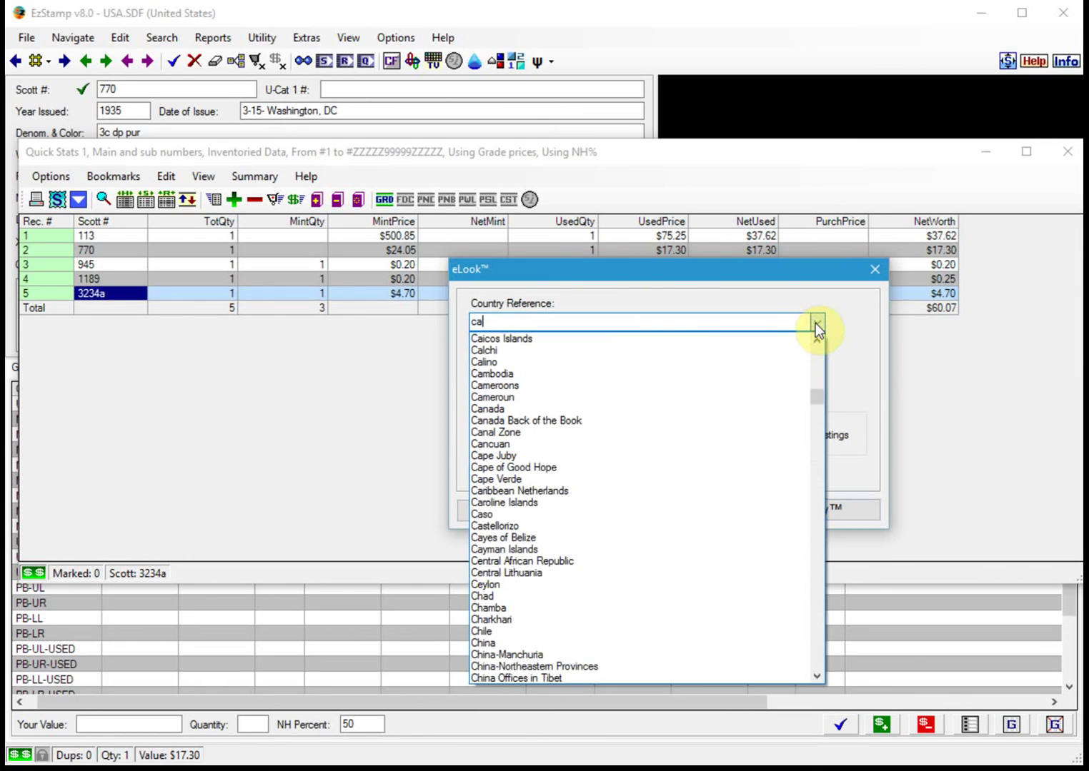
{"action": "left_click", "coordinate": [501, 413]}
{"action": "double_click", "coordinate": [644, 353]}
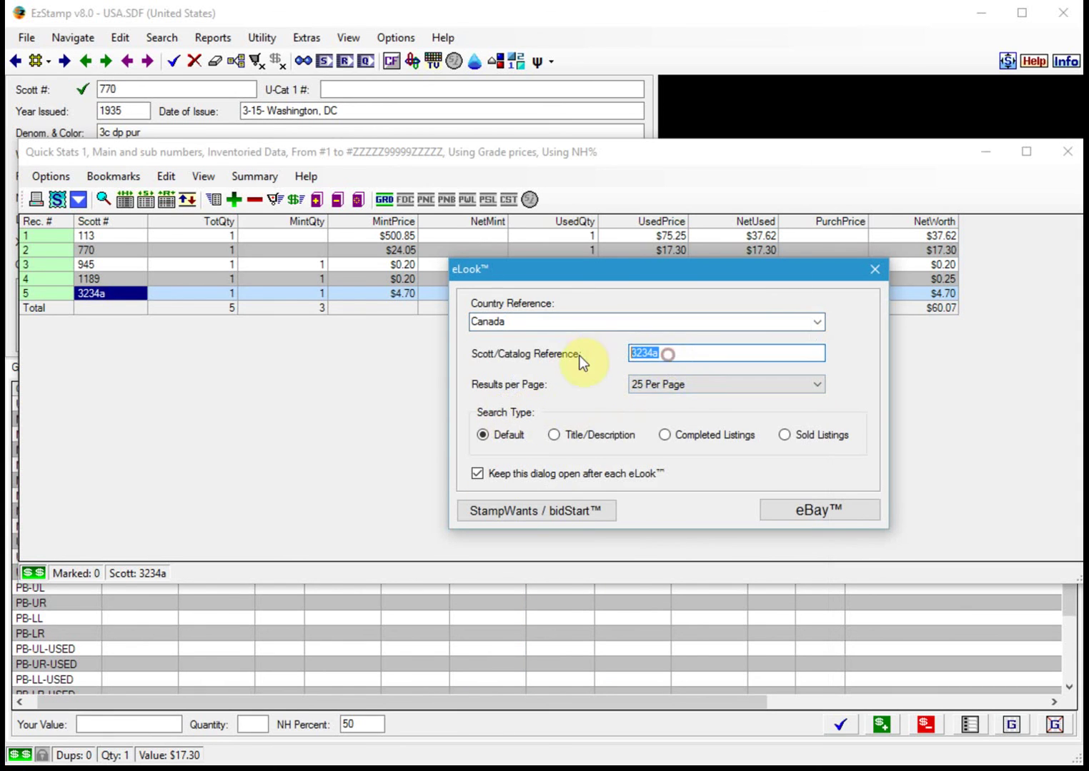
{"action": "type", "text": "158"}
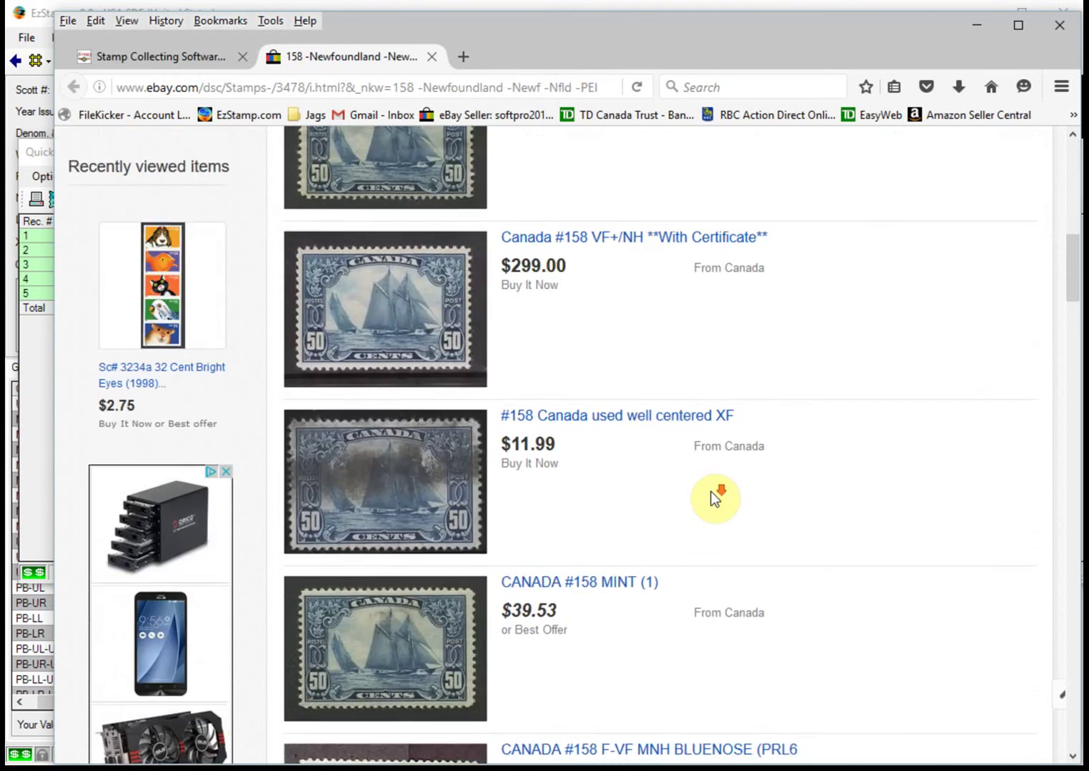
{"action": "scroll", "coordinate": [715, 498], "scroll_direction": "down", "scroll_amount": 10}
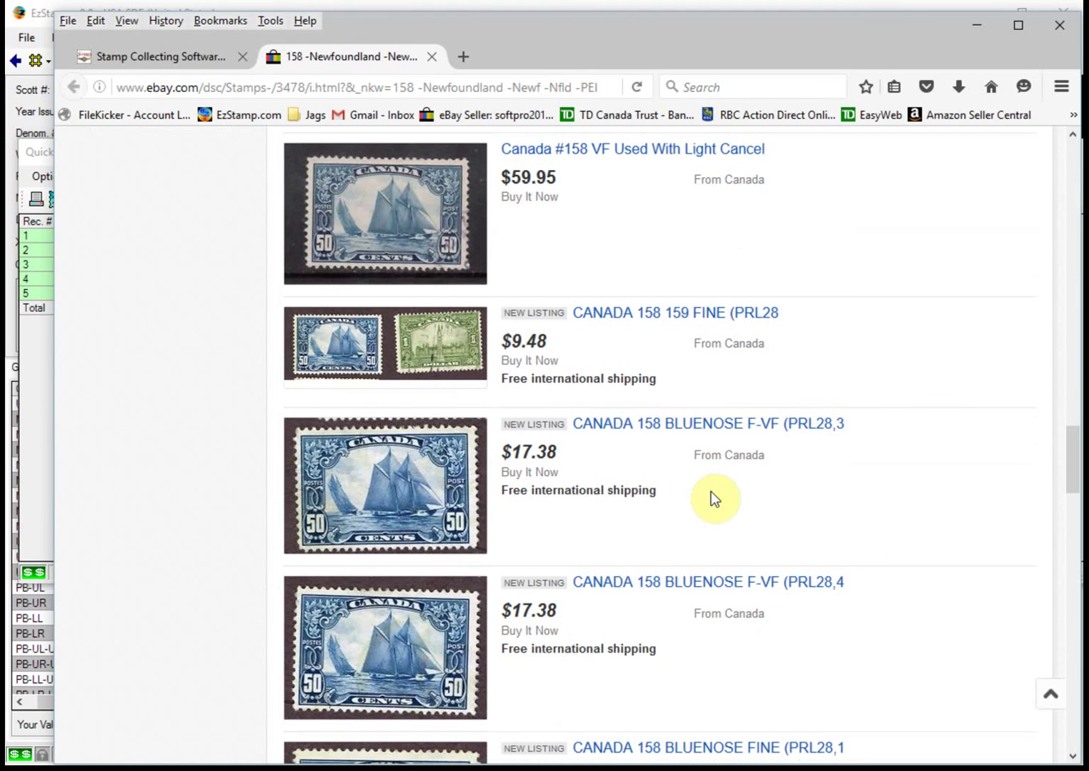